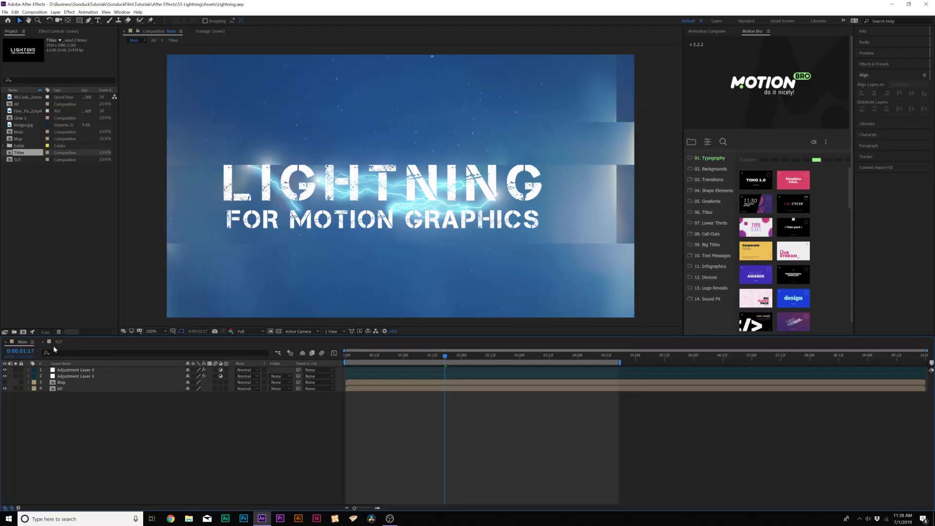
- In the TUT composition, create a new solid layer named Lightning
left_click(56, 343)
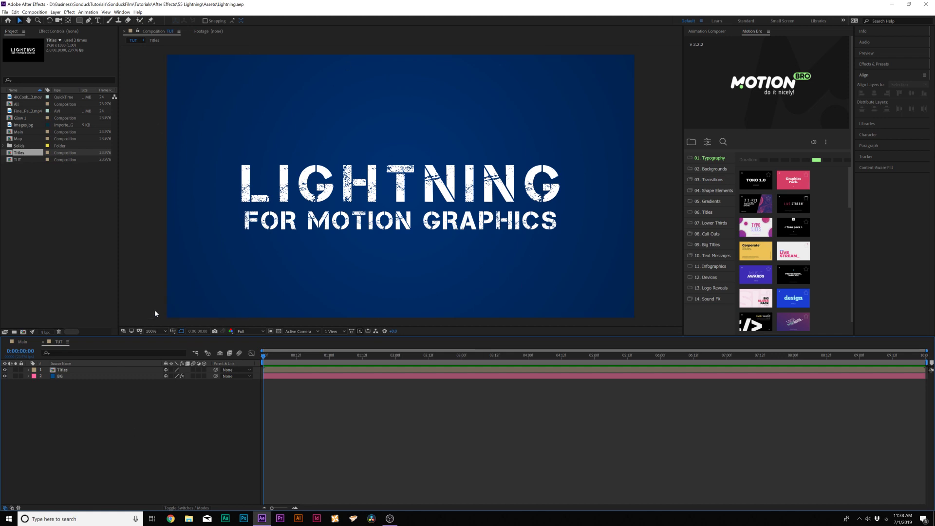
left_click(55, 12)
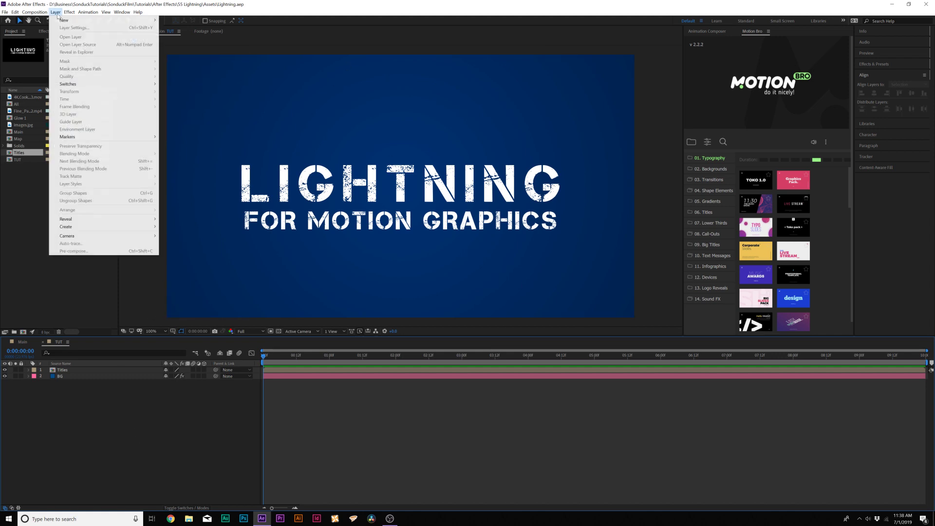
mouse_move(122, 20)
left_click(237, 28)
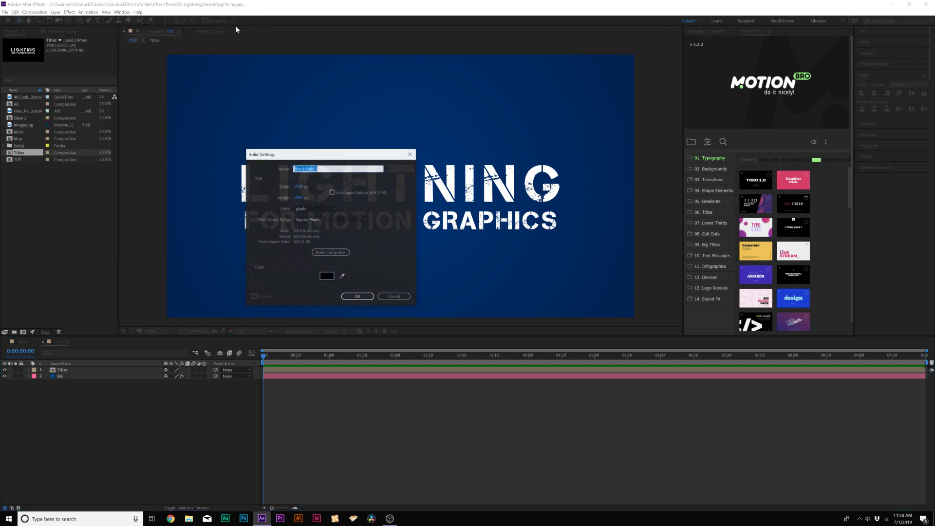
type("Lightning")
key("Return")
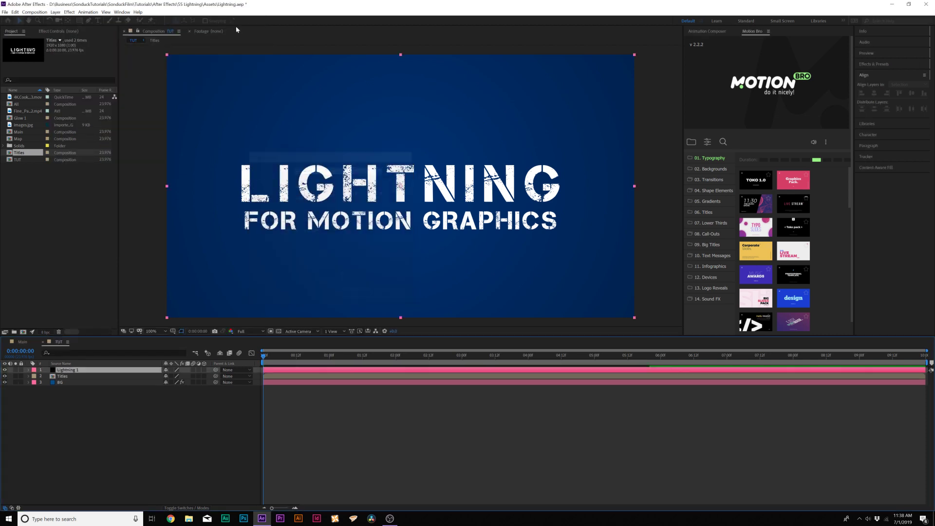
- Apply the Advanced Lightning effect to the Lightning solid
left_click(70, 12)
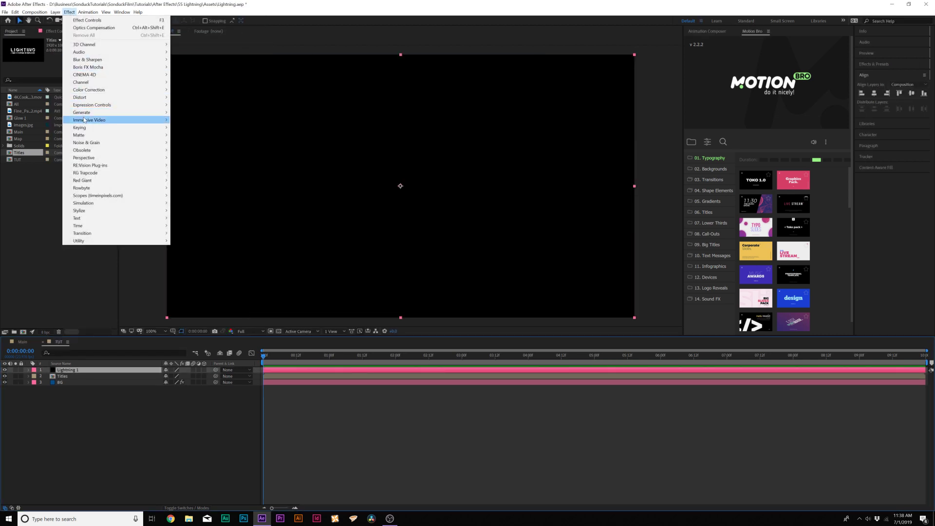
mouse_move(135, 114)
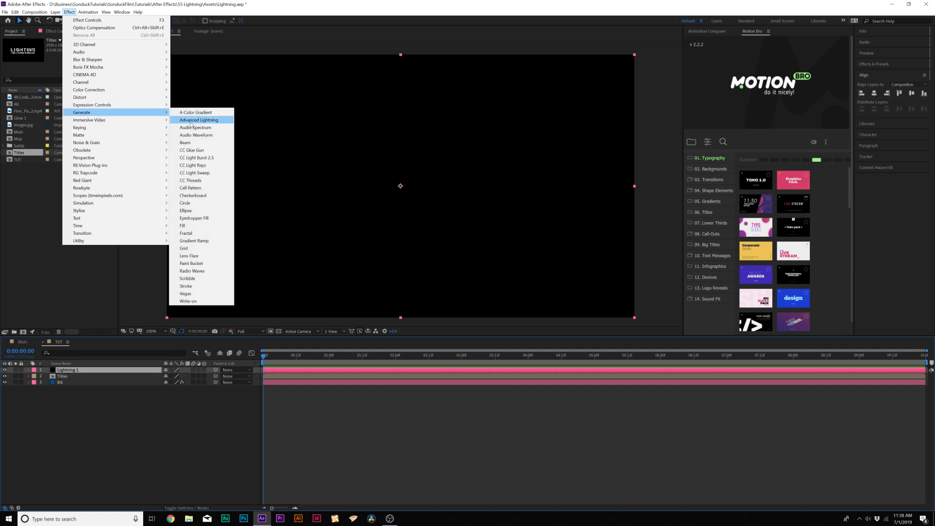
left_click(205, 121)
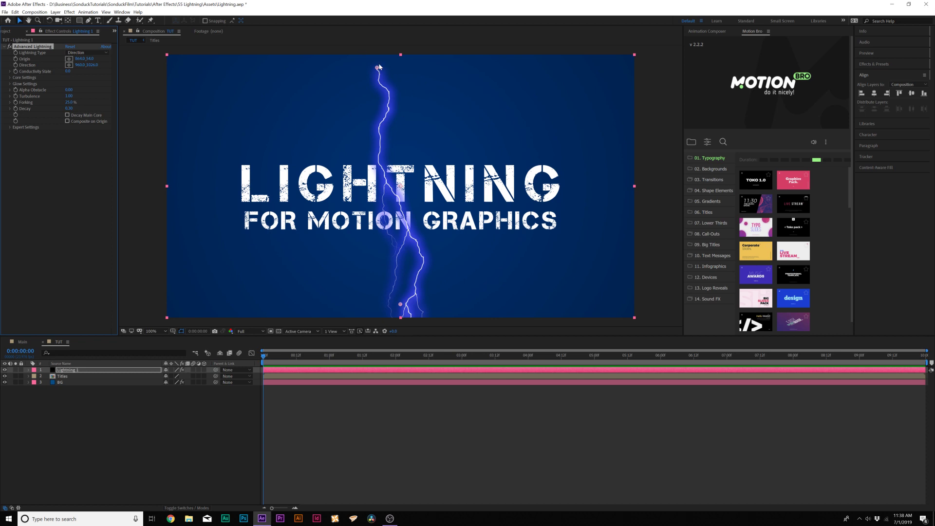
- Drag the lightning Origin to the title's left and aim Direction toward the bottom-right corner
left_click_drag(377, 68, 247, 116)
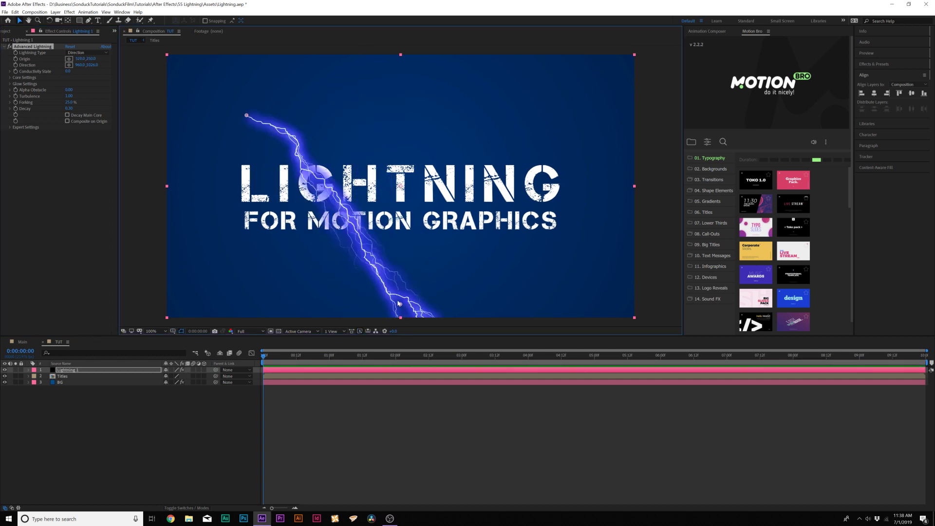
left_click_drag(400, 305, 430, 218)
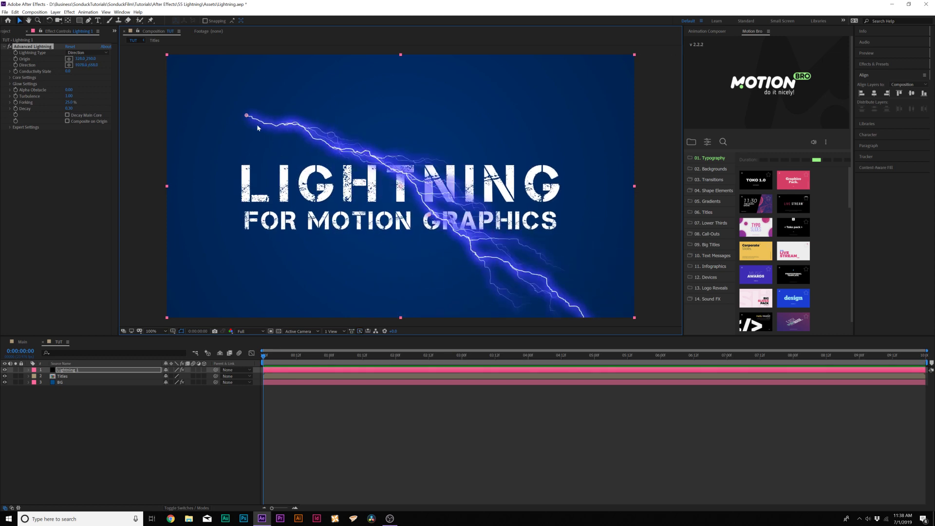
left_click_drag(247, 117, 251, 169)
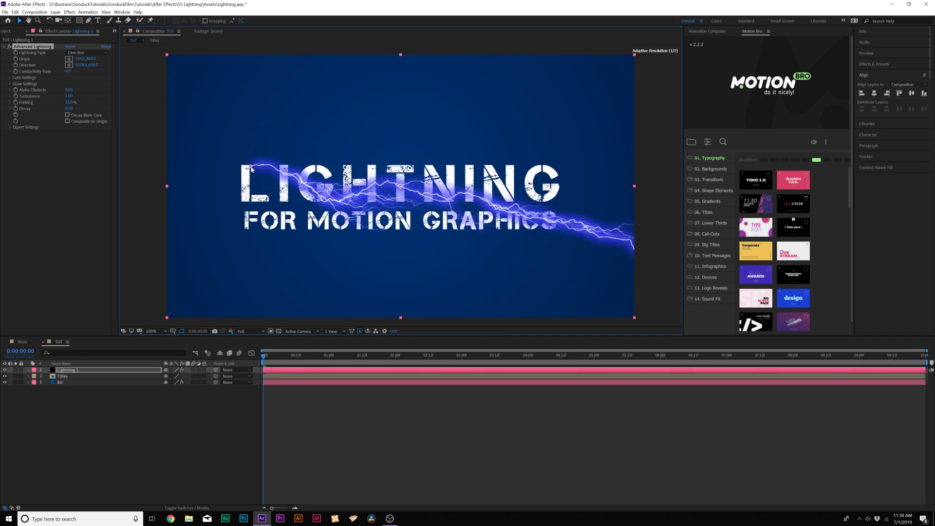
left_click_drag(251, 168, 250, 170)
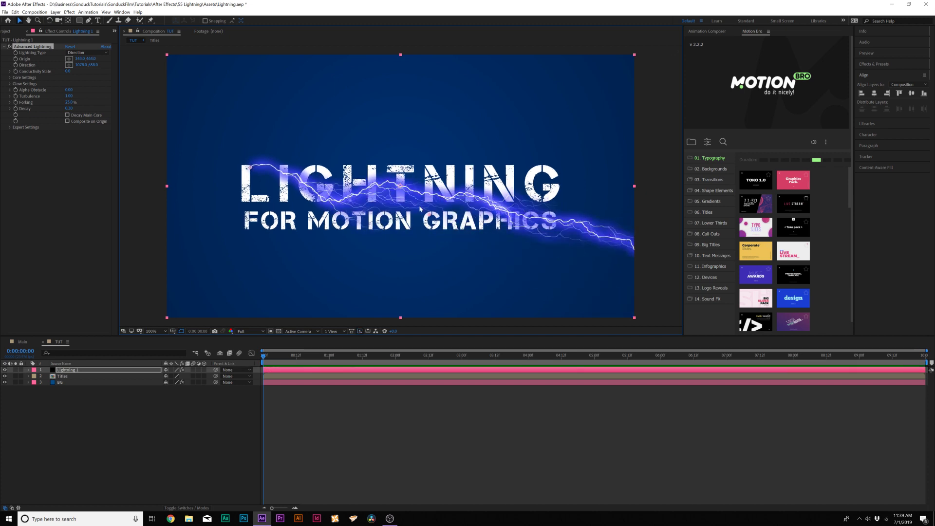
left_click_drag(429, 217, 393, 212)
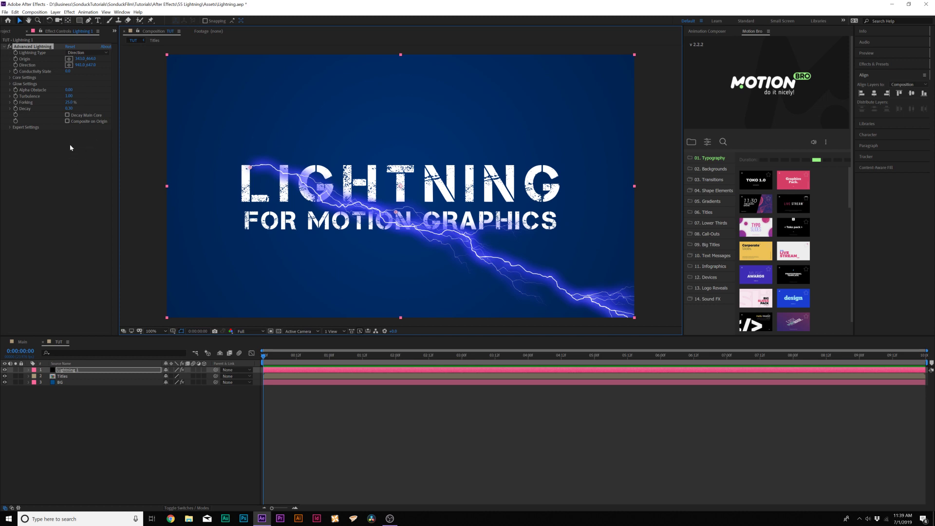
left_click(56, 112)
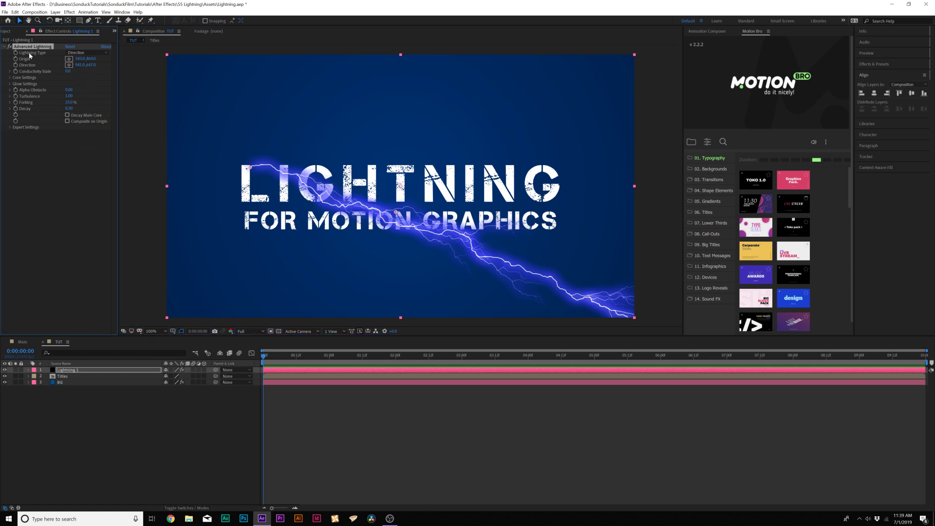
- Switch Lightning Type to Strike, nudge its end point, and preview the bolt
left_click(88, 53)
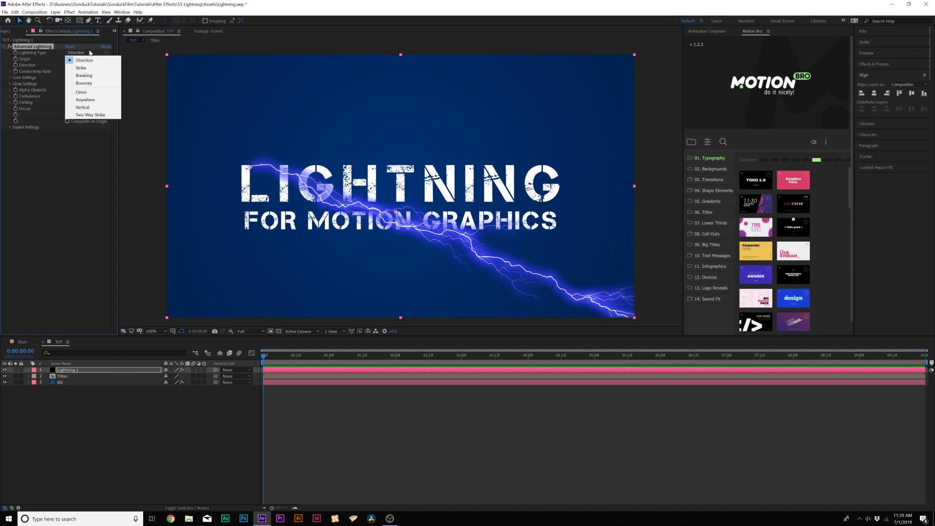
left_click(91, 70)
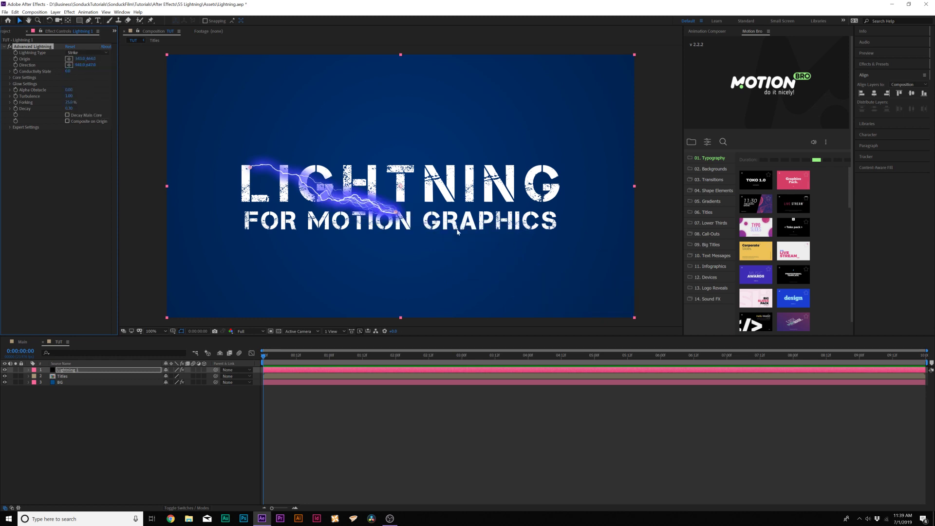
left_click_drag(397, 213, 398, 213)
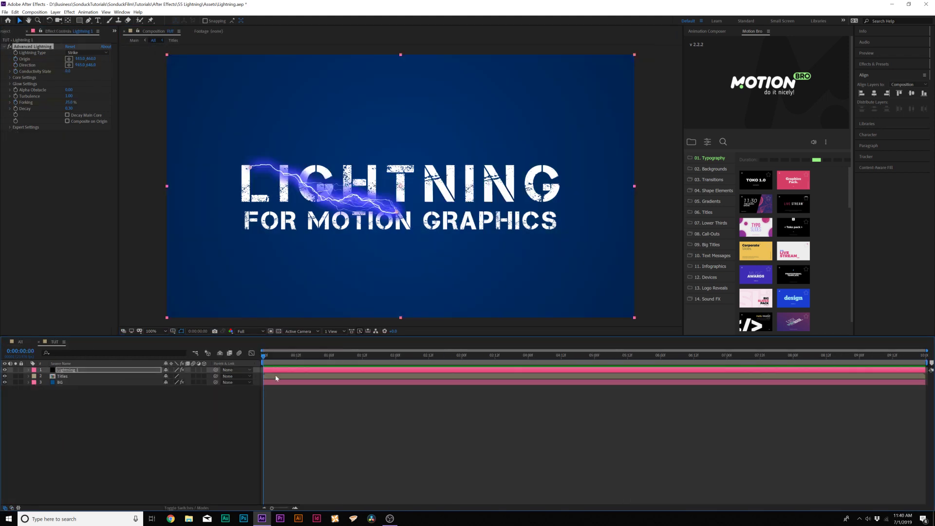
left_click_drag(273, 355, 285, 358)
key("space")
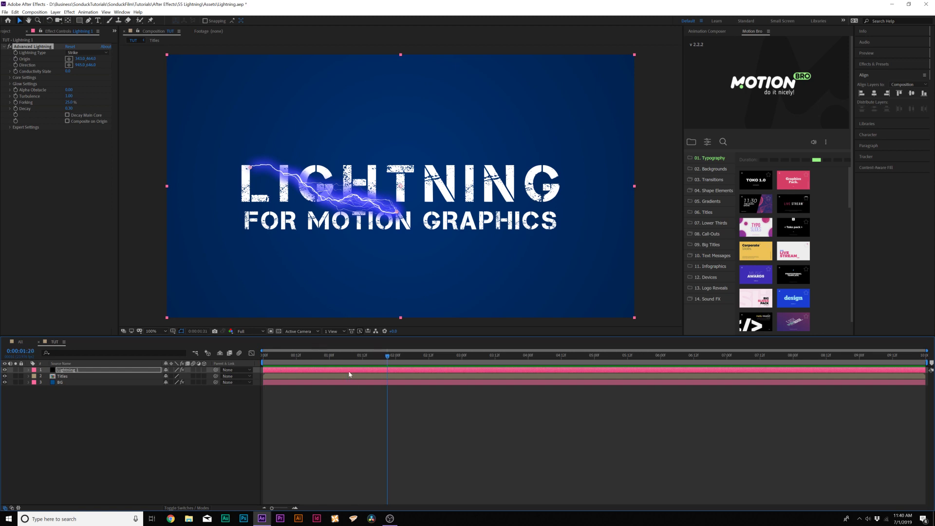
key("space")
- Keyframe Conductivity State, raising it to 6.2 at five seconds, then preview
left_click(15, 71)
left_click_drag(366, 356, 594, 360)
left_click_drag(67, 71, 101, 77)
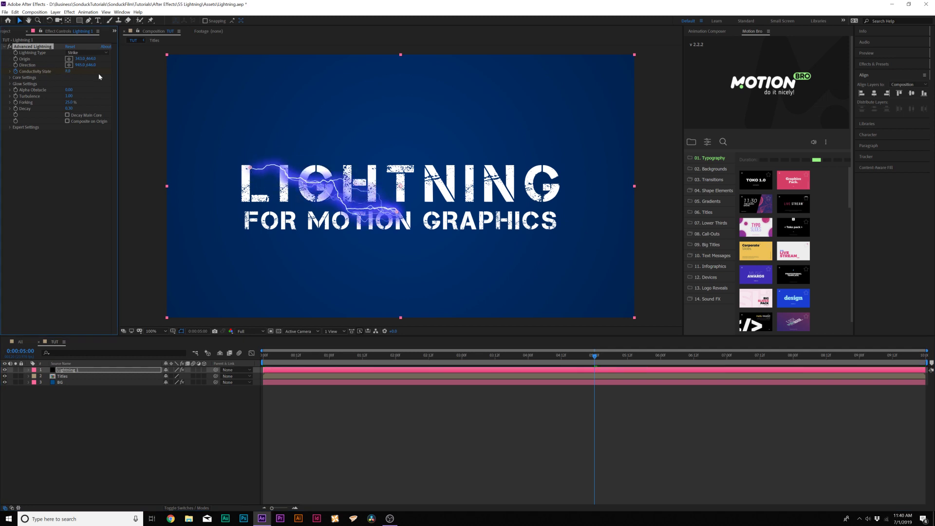
key("space")
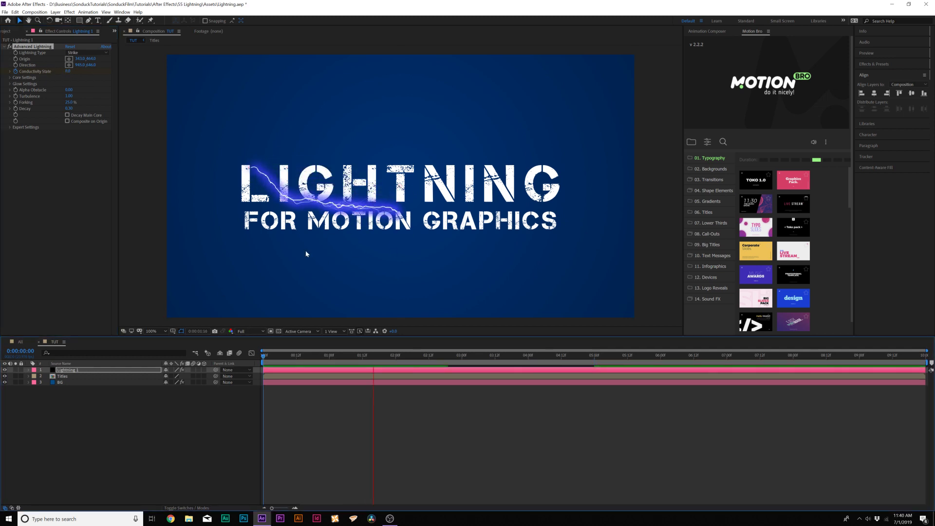
- Set the lightning's Forking to about 15% for a few branches
left_click(55, 113)
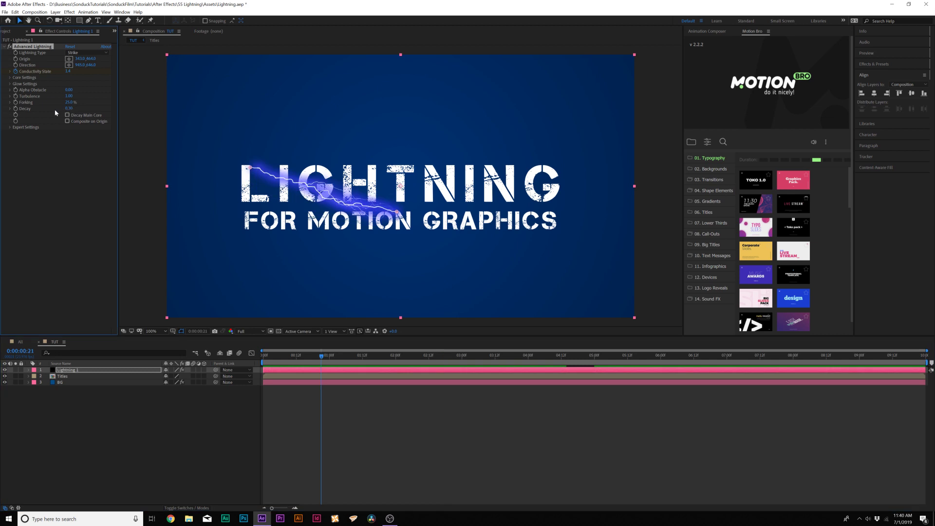
left_click_drag(71, 102, 134, 109)
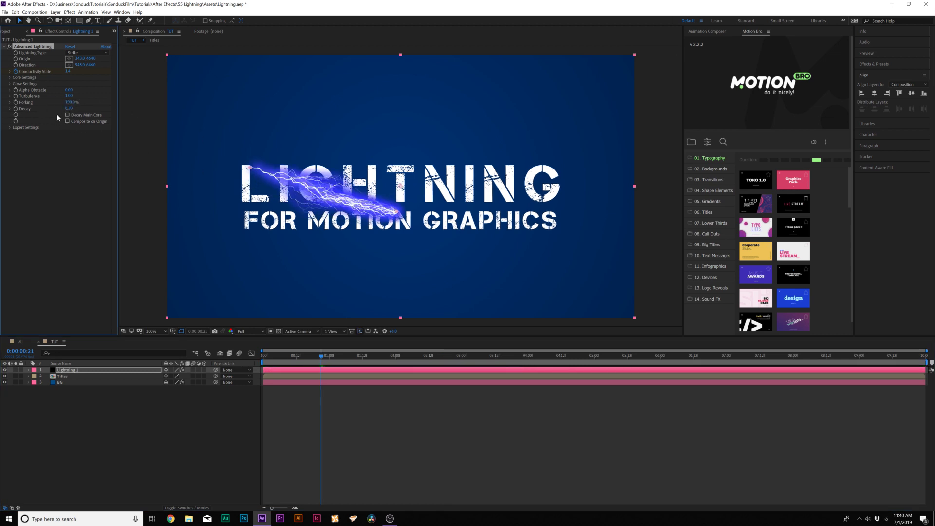
left_click_drag(71, 102, 20, 103)
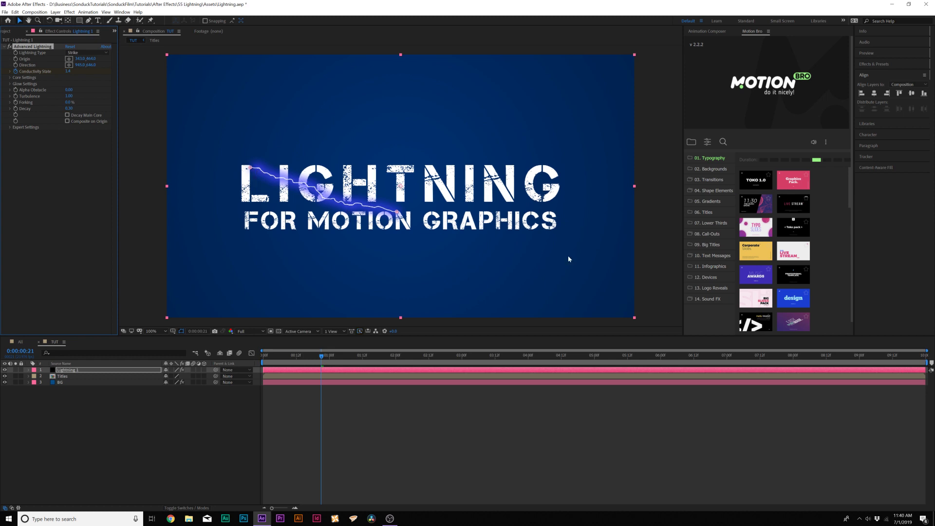
left_click_drag(68, 105, 72, 102)
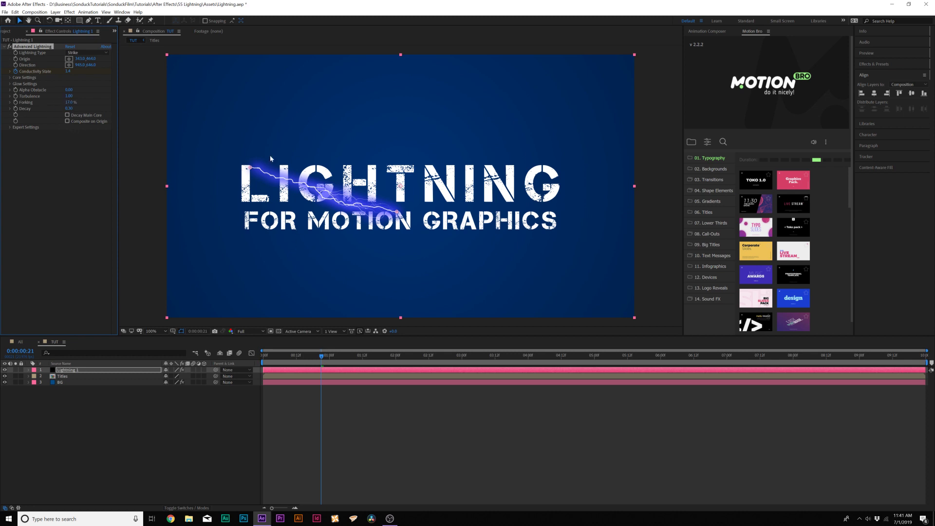
- Keep the core colour white and make the Glow Color a light cyan blue
left_click(9, 78)
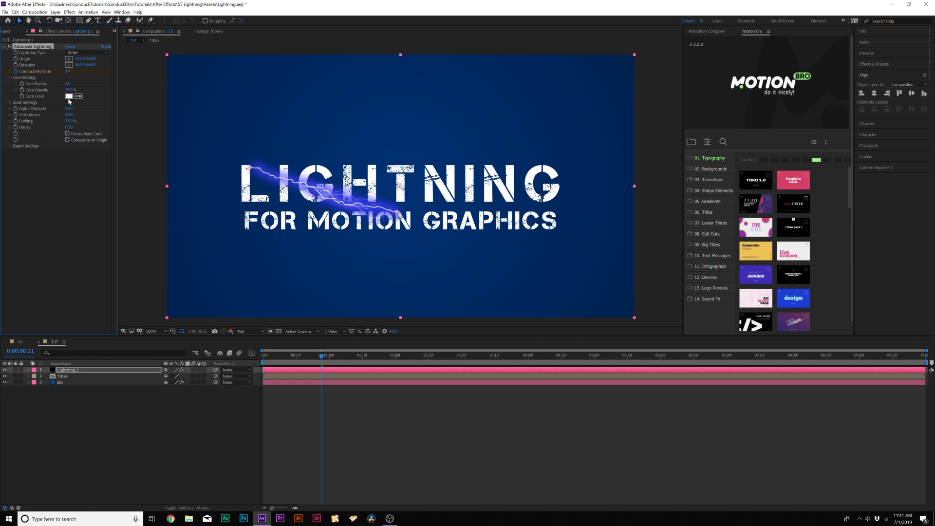
left_click(69, 96)
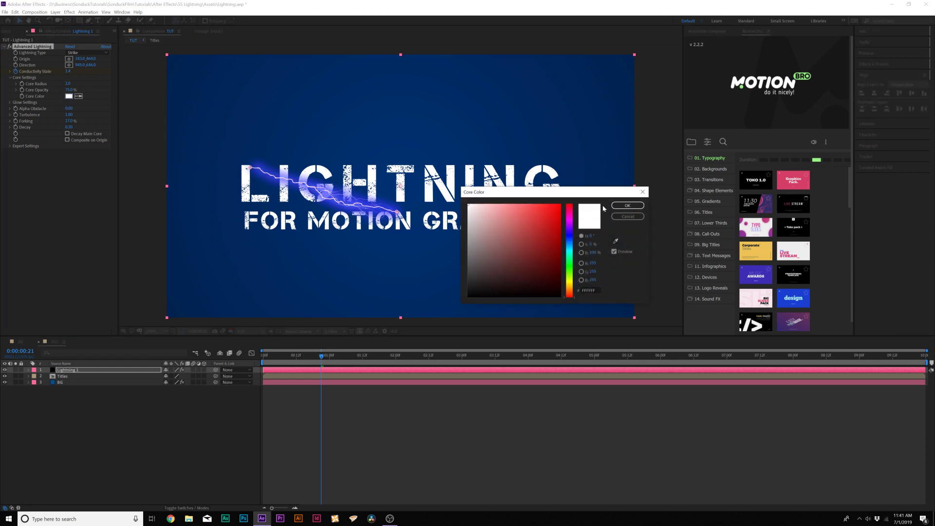
left_click(619, 206)
left_click(10, 78)
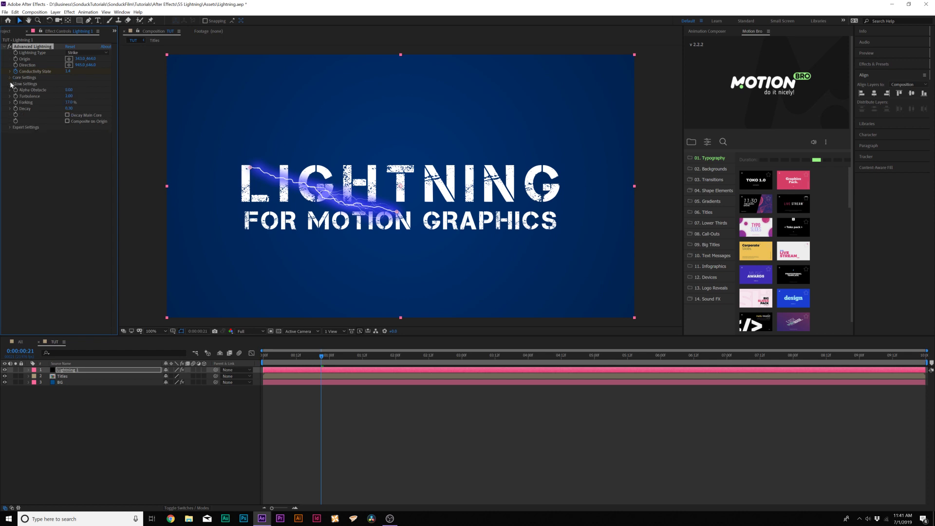
left_click(10, 84)
left_click(70, 103)
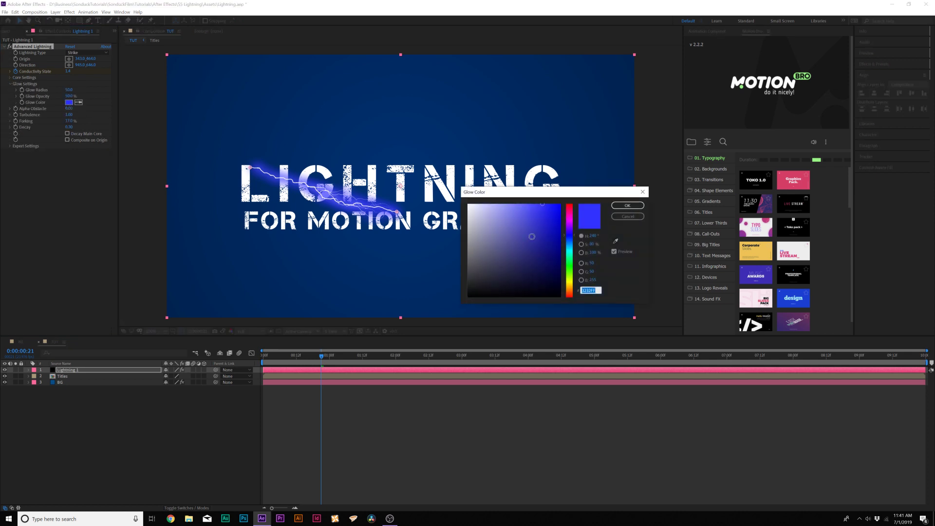
left_click_drag(572, 245, 574, 248)
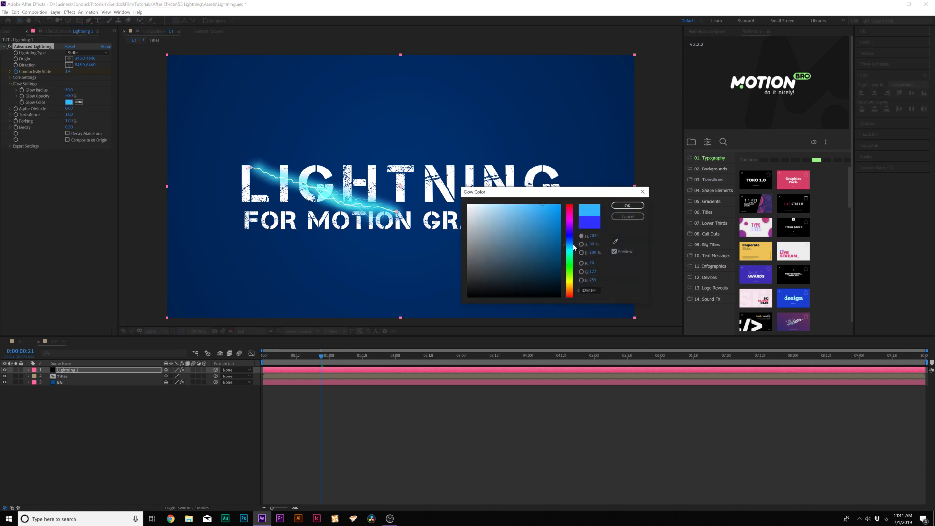
left_click(627, 205)
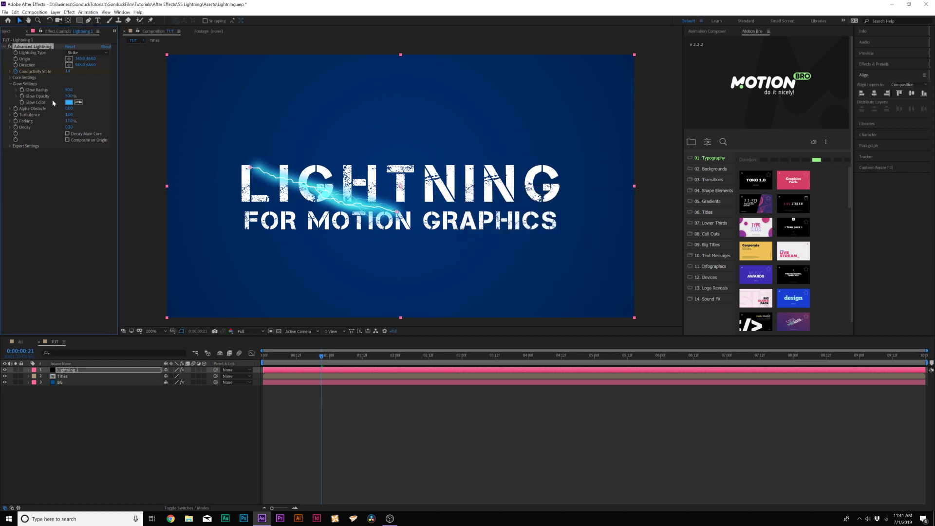
left_click(68, 103)
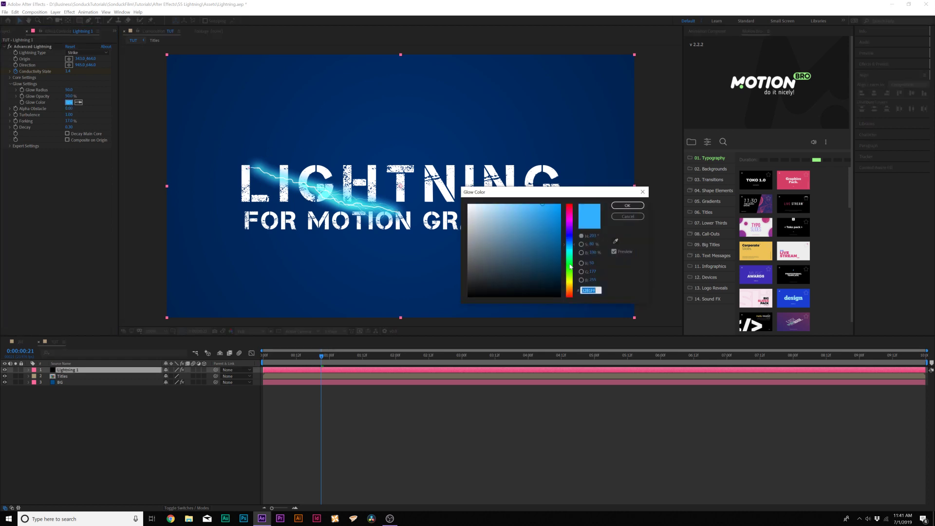
left_click_drag(575, 250, 574, 280)
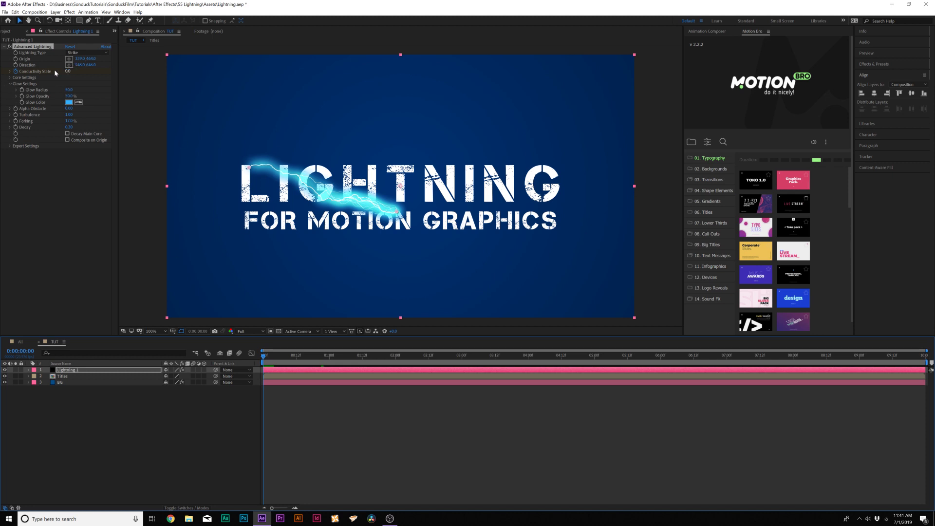
- On the first Direction keyframe, move the bolt's end to the L's top-left, then preview
left_click(16, 68)
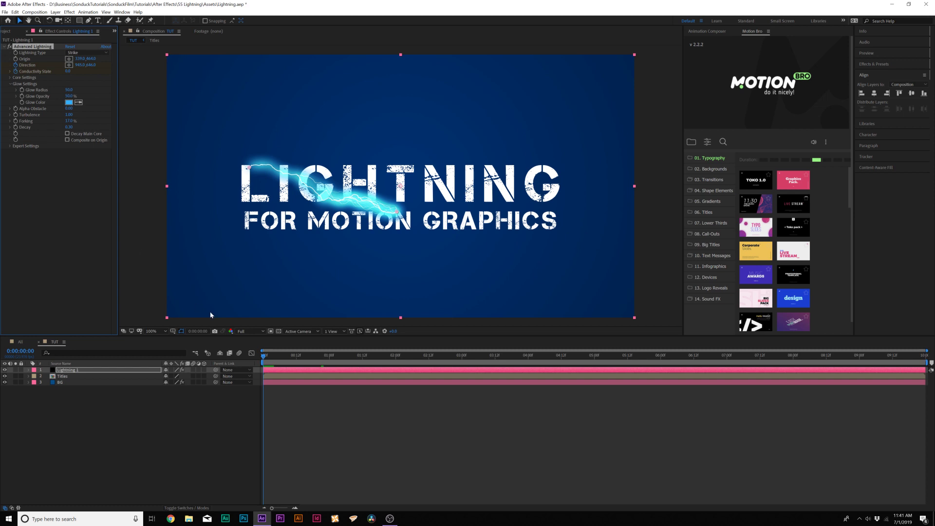
key("u")
left_click(268, 387)
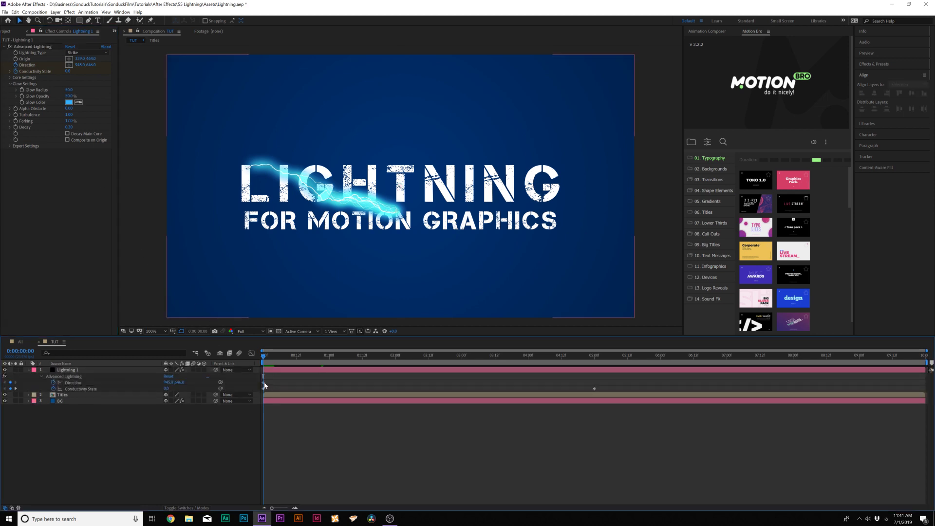
left_click(264, 383)
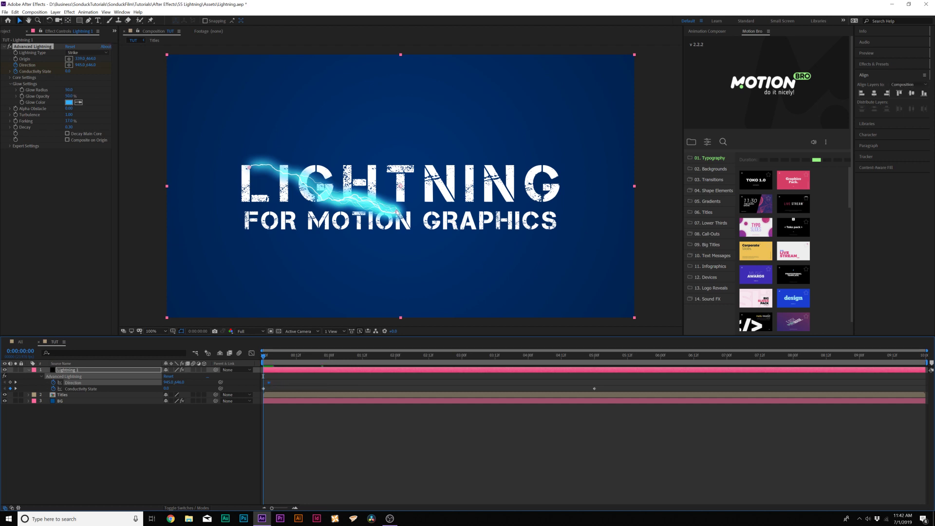
left_click_drag(398, 214, 251, 168)
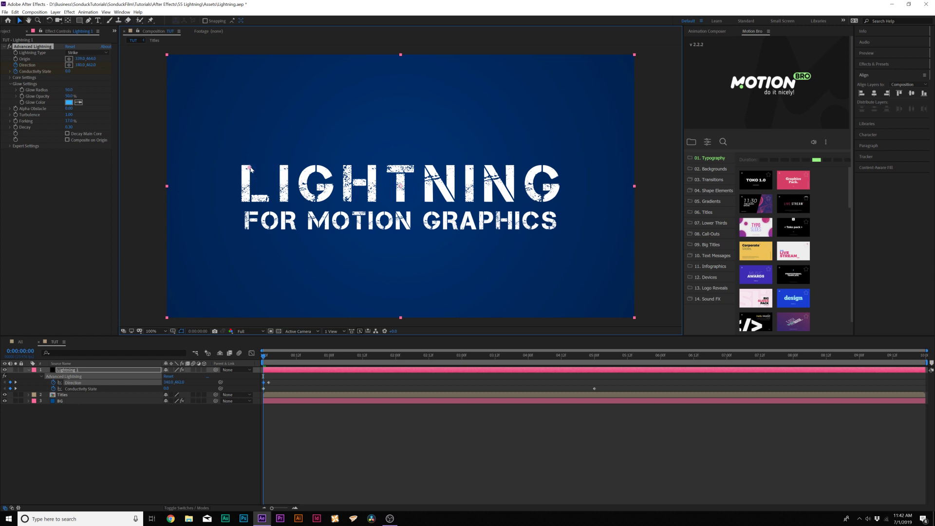
left_click(200, 459)
key("space")
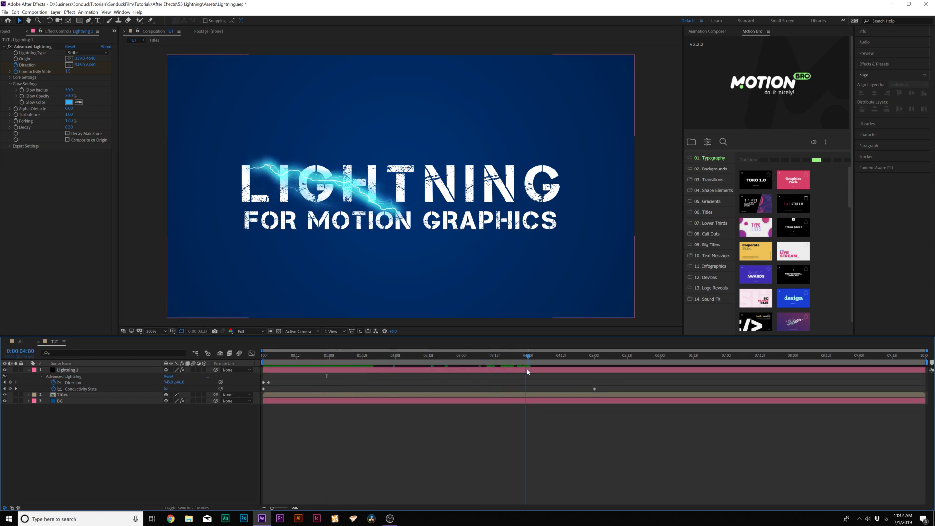
- At 0:00:04:02, move the lightning Origin between the H and T, then play back
key("space")
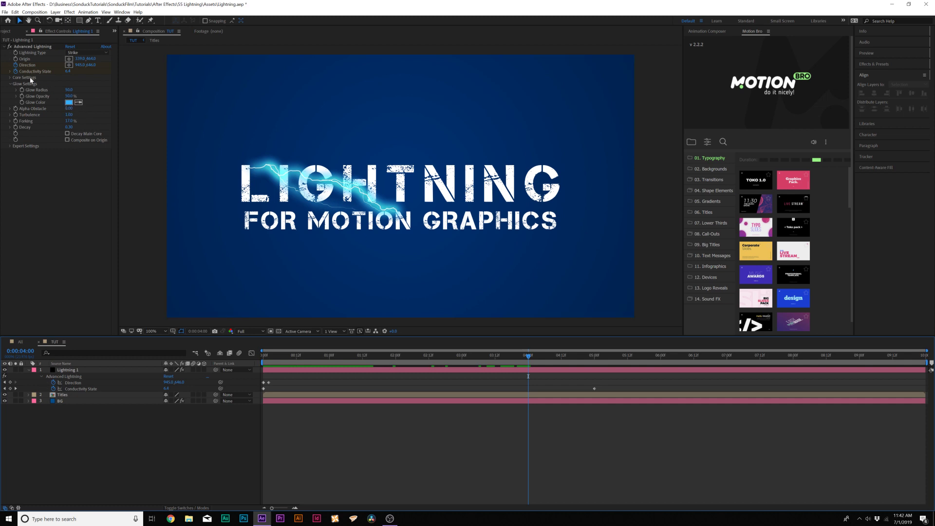
left_click(32, 46)
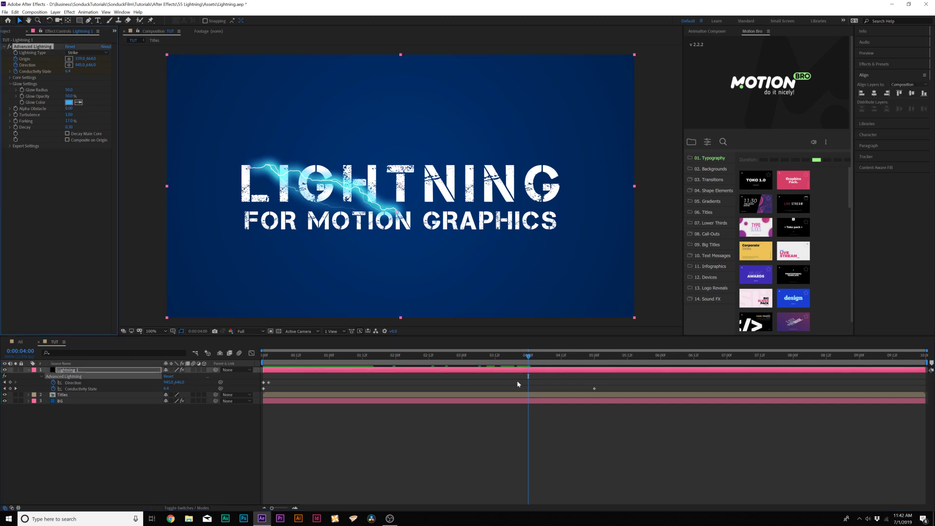
left_click_drag(531, 361, 534, 356)
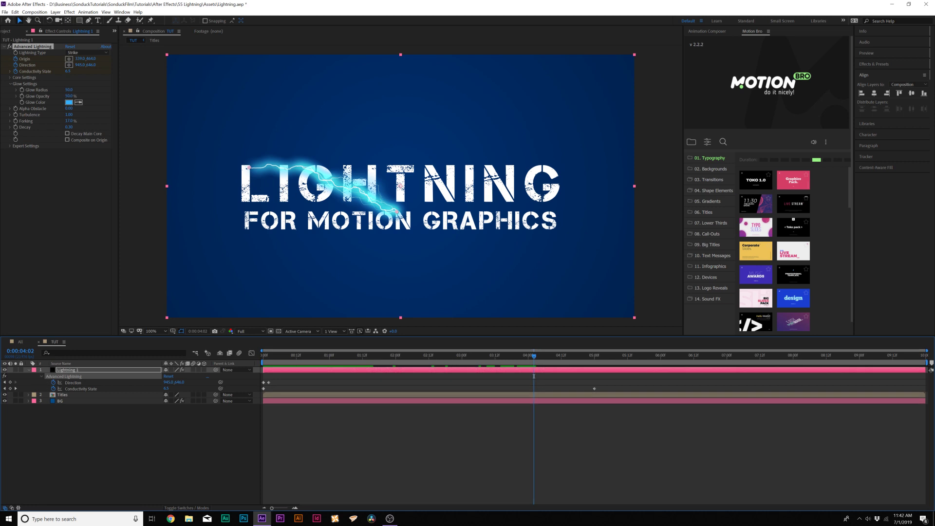
left_click_drag(249, 168, 383, 185)
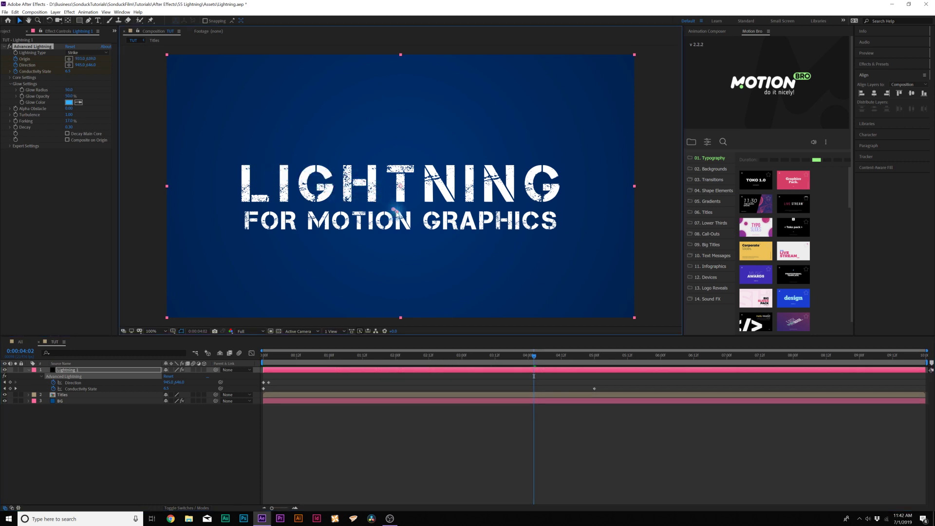
left_click_drag(393, 210, 397, 213)
key("space")
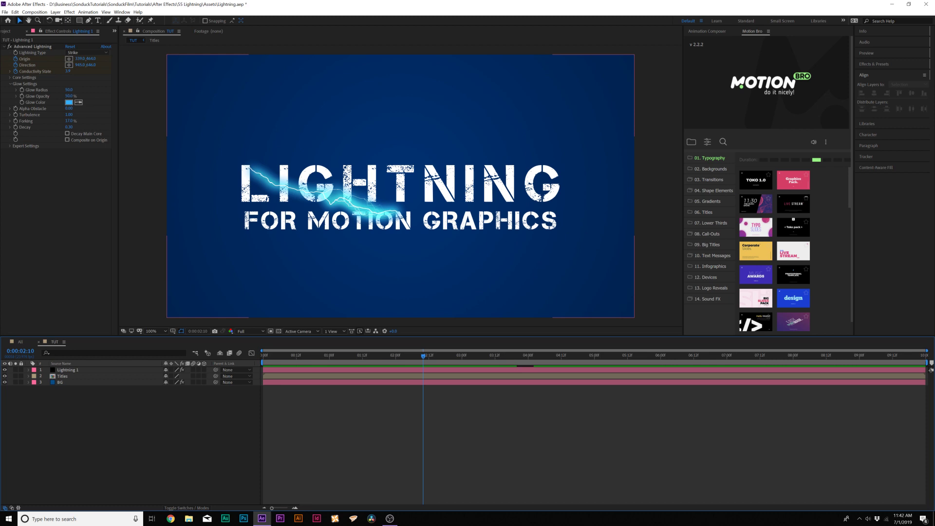
- Apply a Glow effect from Stylize to the Lightning 1 layer
left_click(73, 371)
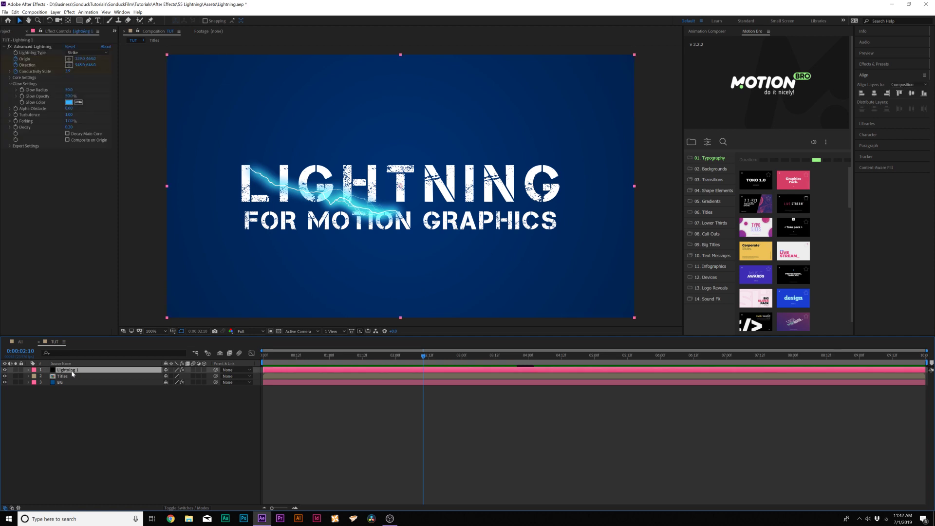
left_click(69, 12)
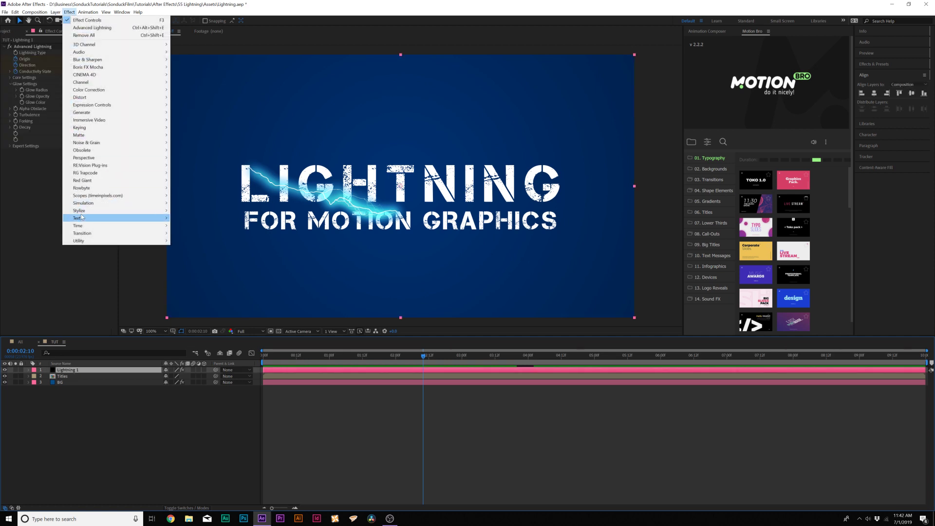
mouse_move(81, 212)
left_click(185, 332)
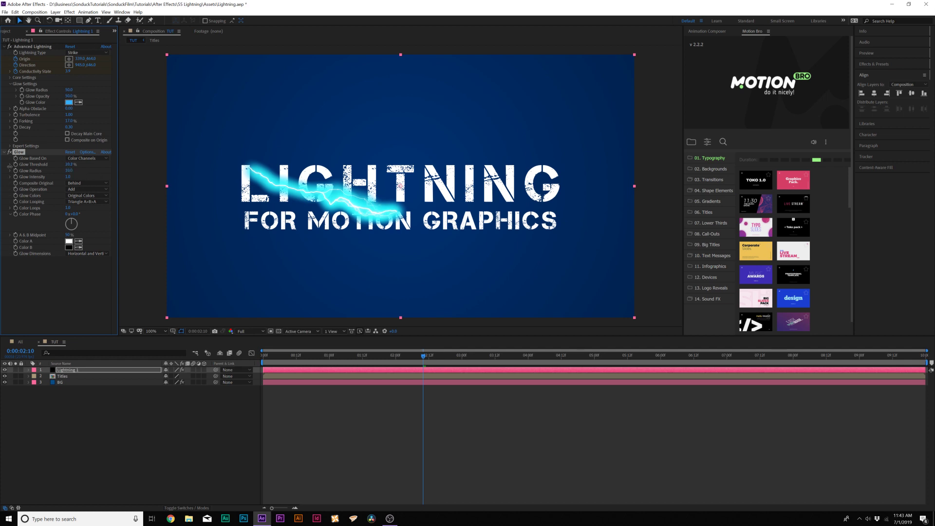
- Set Glow Threshold 0%, Radius 260, Intensity 1.5 and Glow Operation to Screen
left_click_drag(9, 166, 2, 167)
left_click_drag(69, 170, 126, 179)
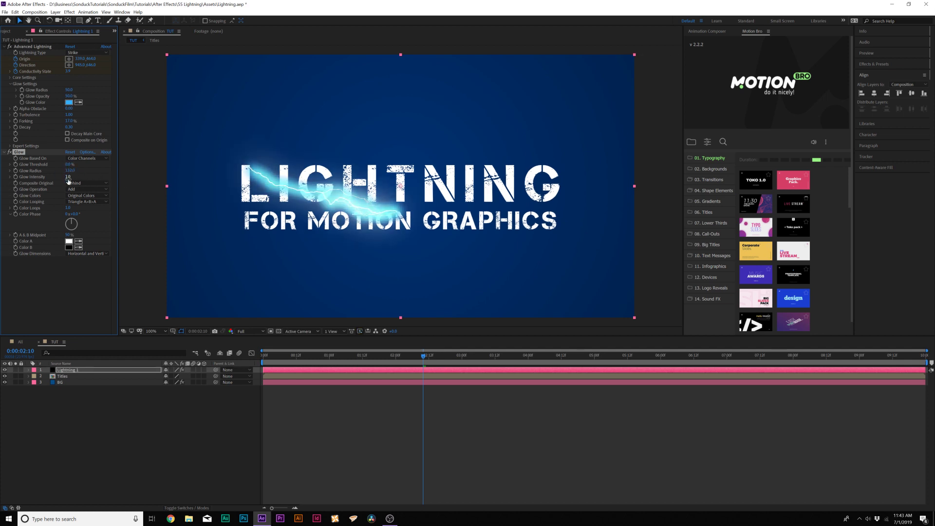
left_click_drag(67, 177, 103, 180)
left_click(82, 192)
left_click(89, 239)
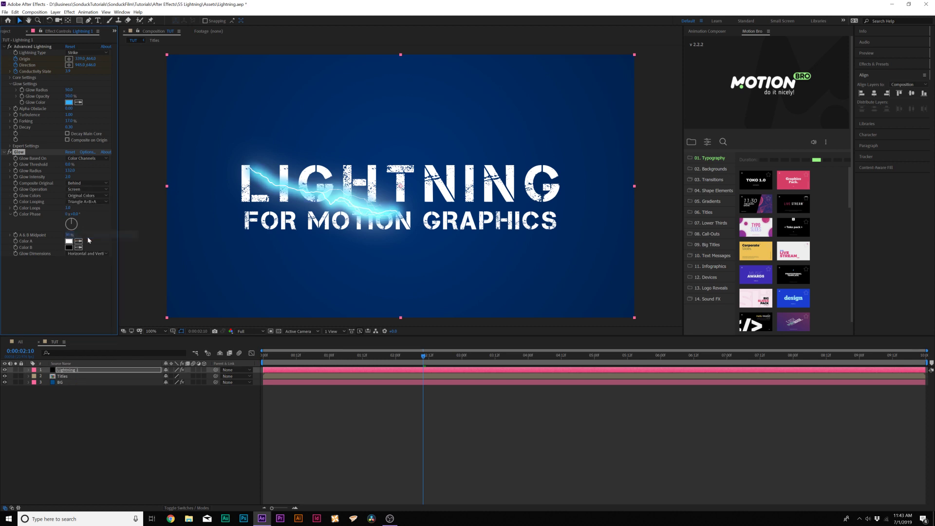
left_click(34, 299)
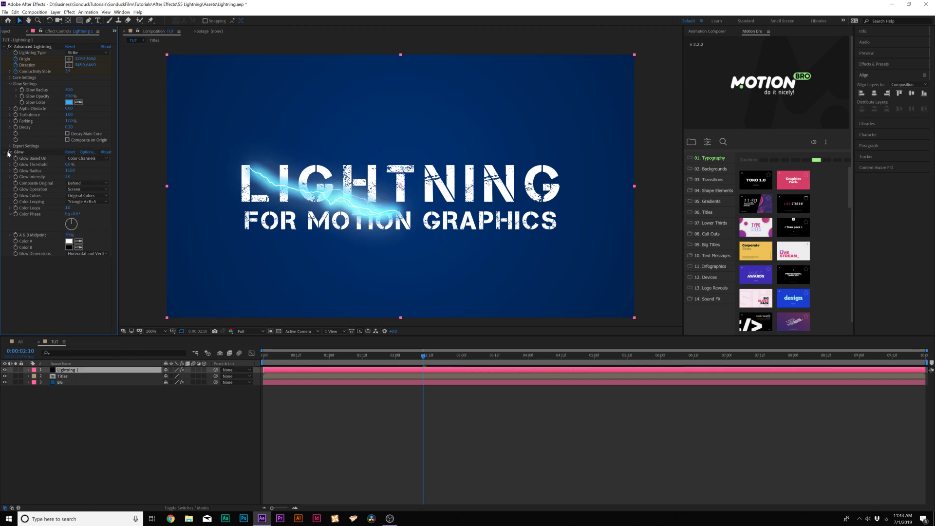
left_click(9, 152)
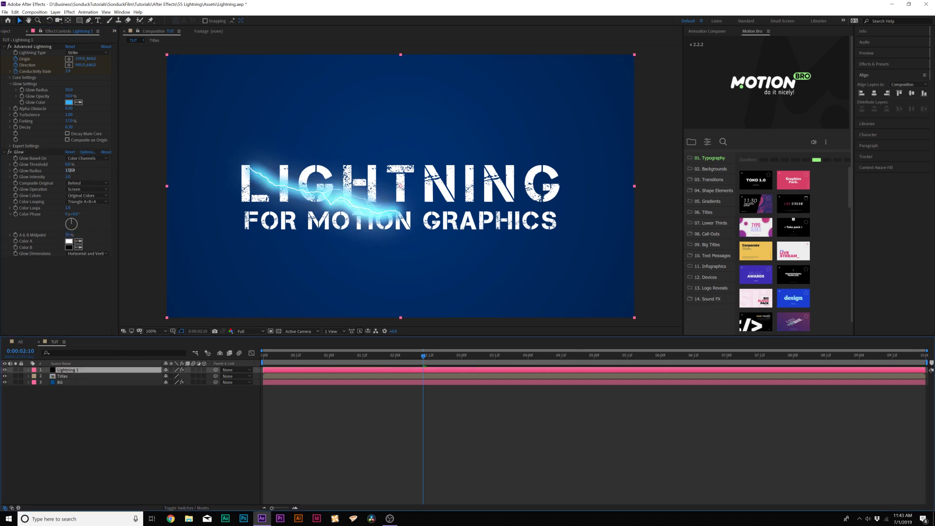
left_click_drag(69, 170, 106, 174)
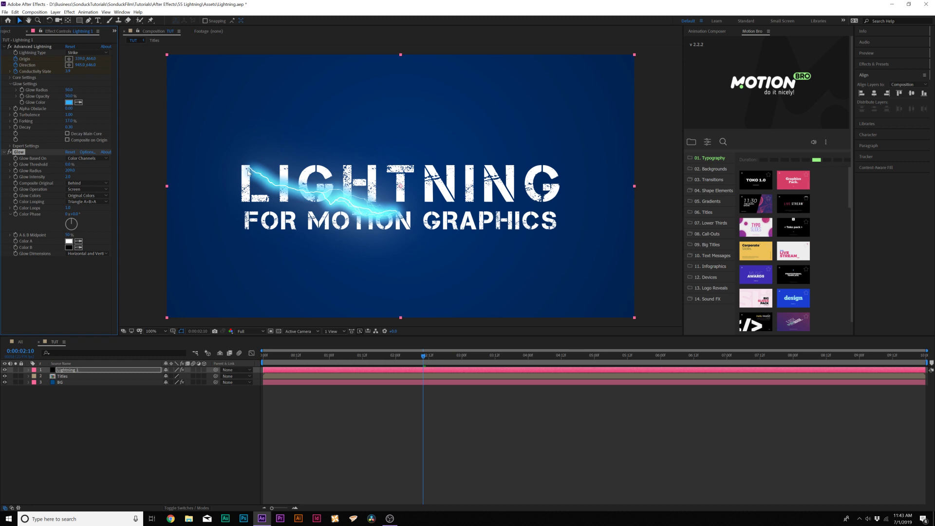
left_click(20, 342)
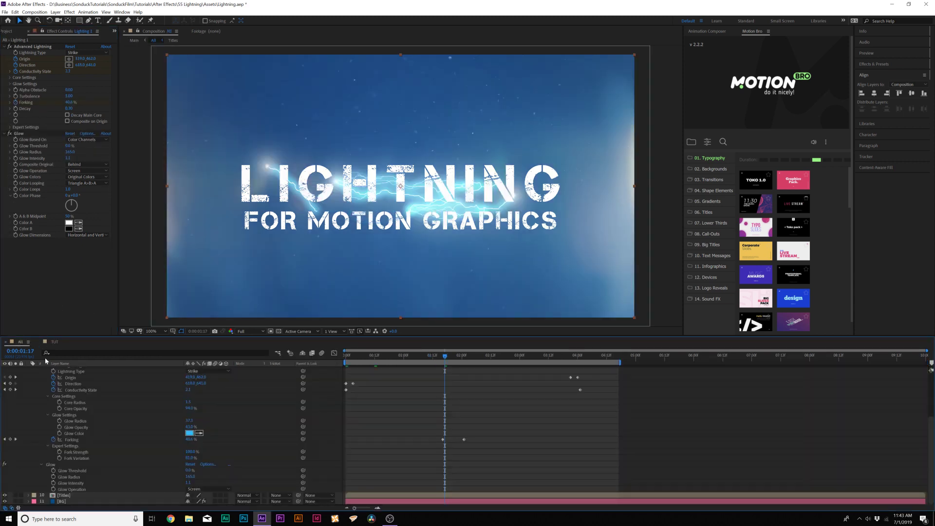
scroll(26, 421, "up", 5)
left_click(27, 420)
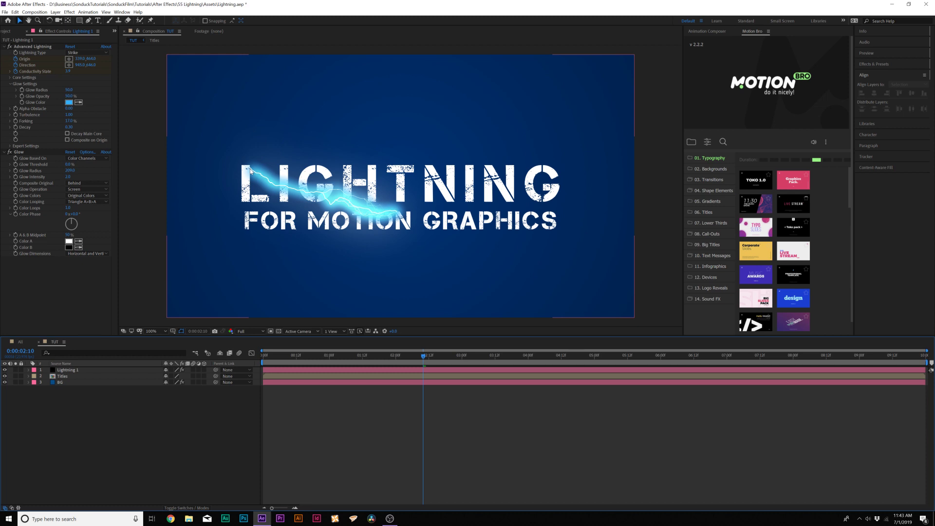
left_click(213, 226)
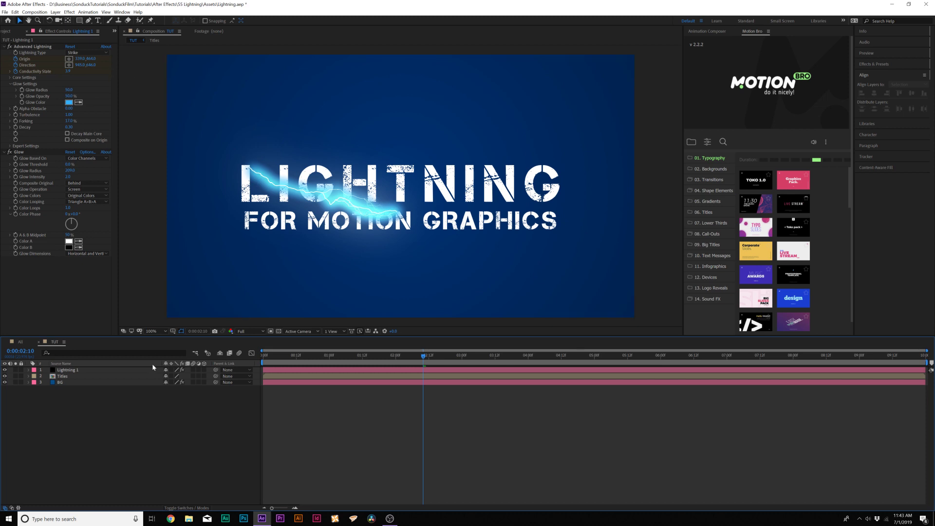
- Deselect all layers and create a new solid layer named Flare
left_click(364, 131)
key("ctrl+shift+a")
left_click(56, 12)
mouse_move(68, 18)
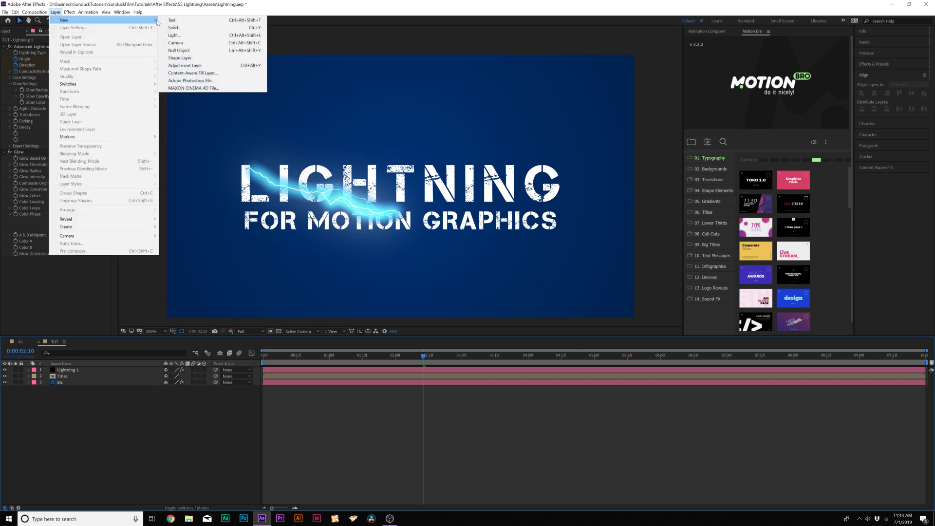
left_click(213, 29)
type("Flare")
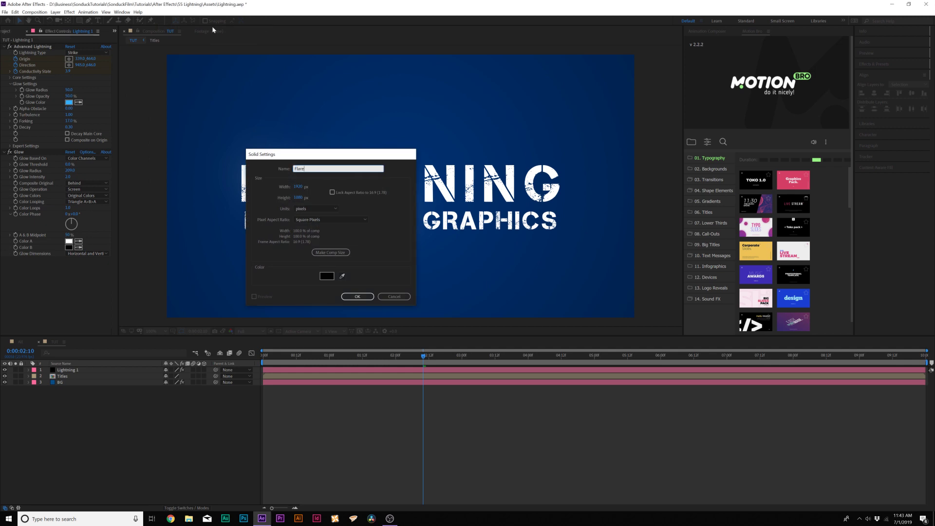
key("Return")
- Add a Lens Flare with 105mm Prime lens type and Flare Brightness 24%
left_click(70, 12)
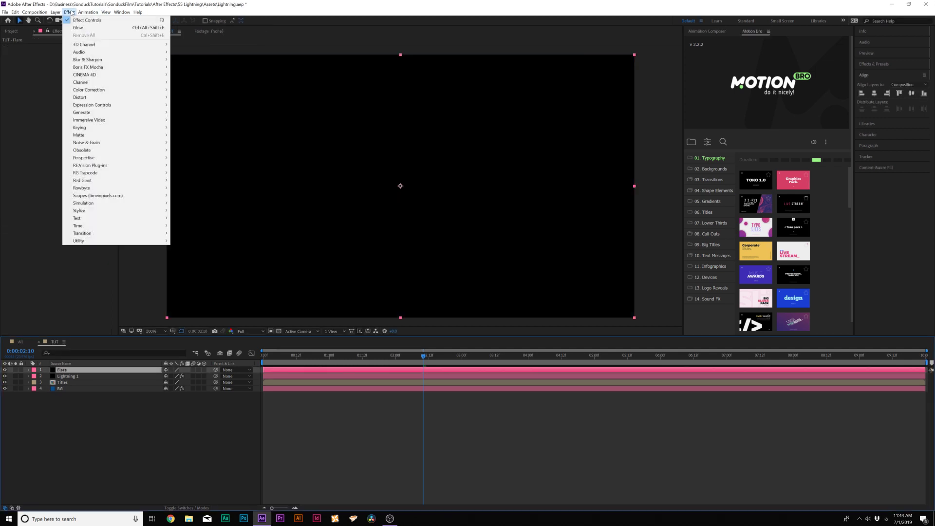
mouse_move(90, 113)
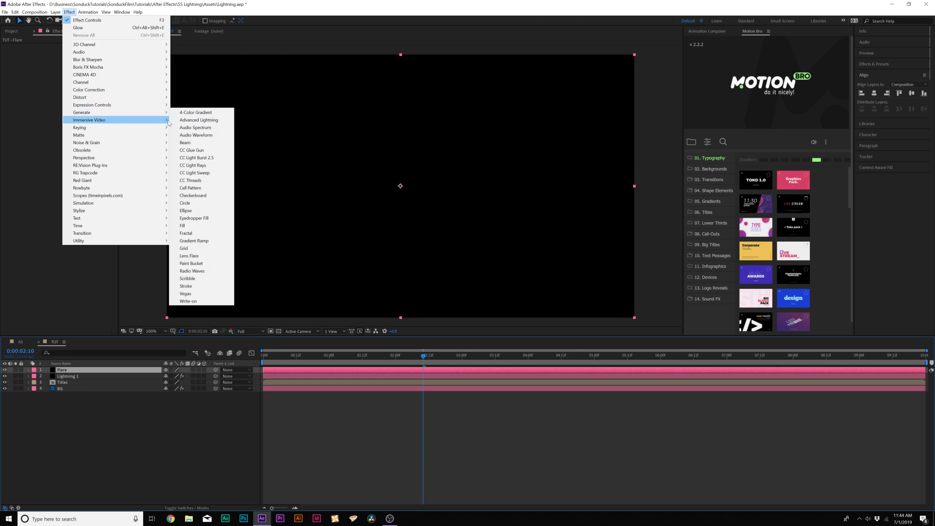
left_click(187, 256)
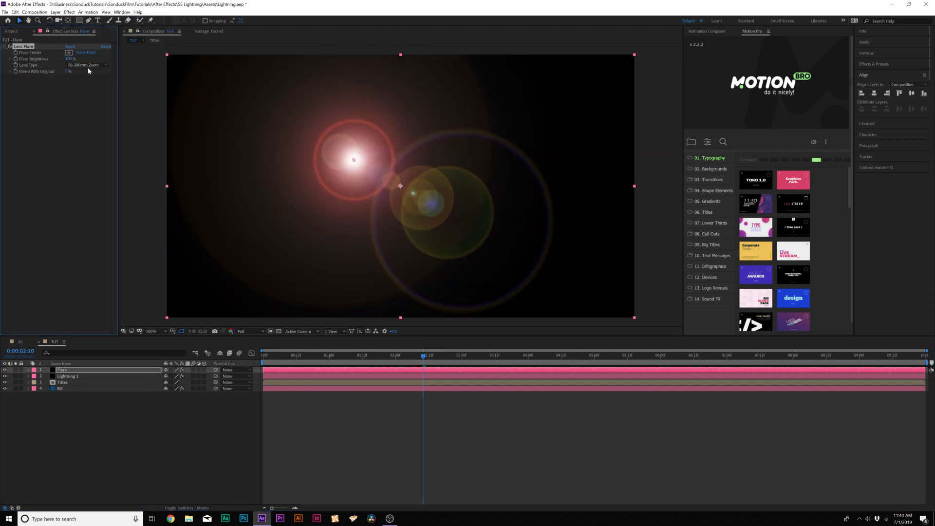
left_click(86, 65)
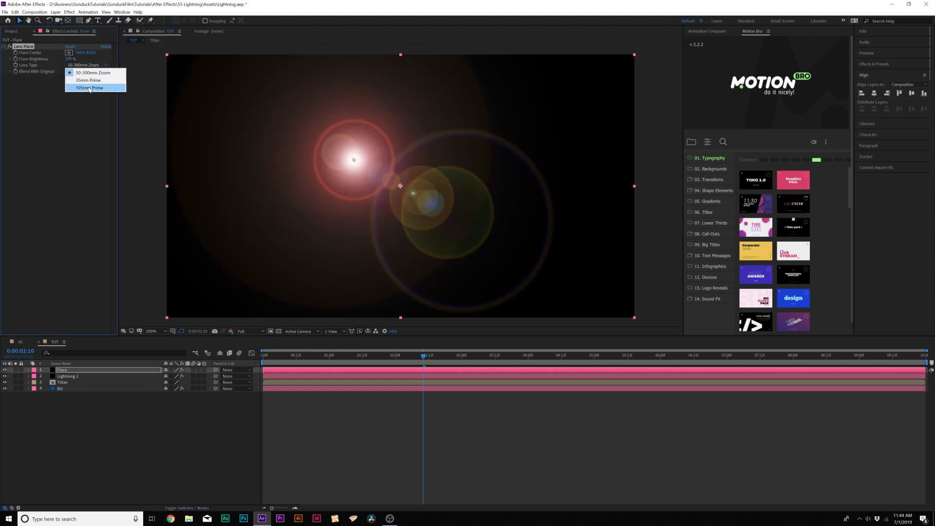
left_click(89, 88)
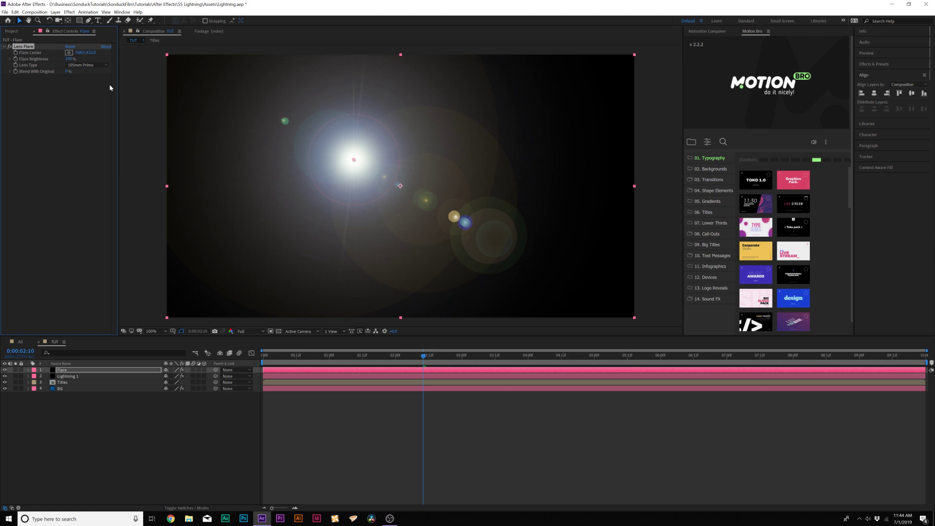
left_click_drag(74, 62, 49, 60)
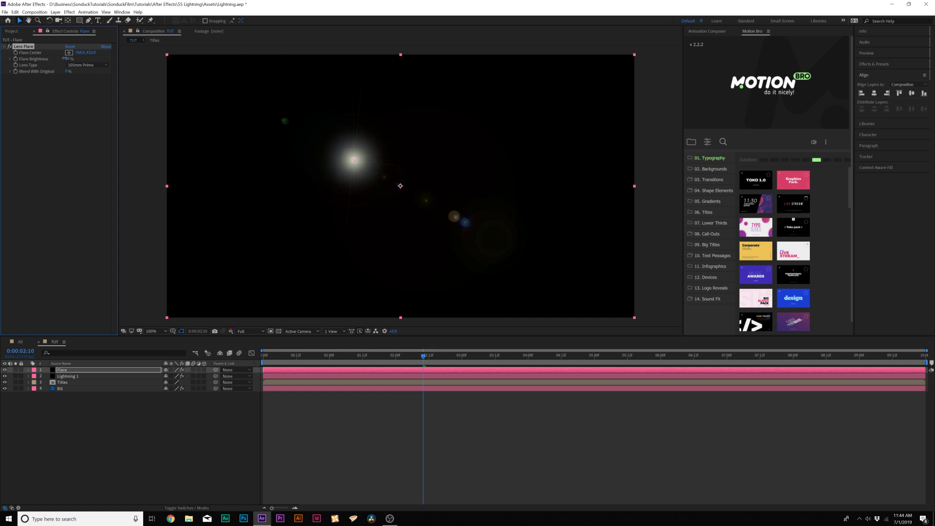
left_click_drag(63, 58, 56, 61)
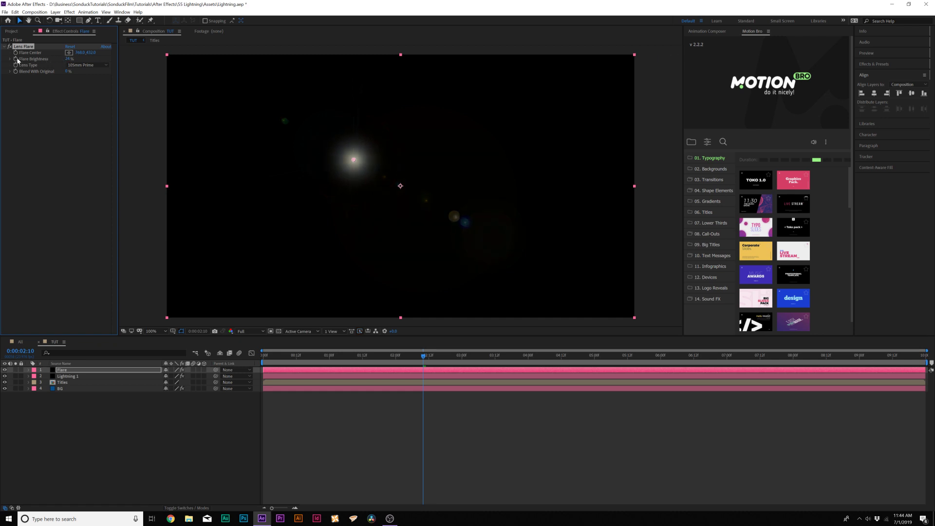
left_click(15, 59, "alt")
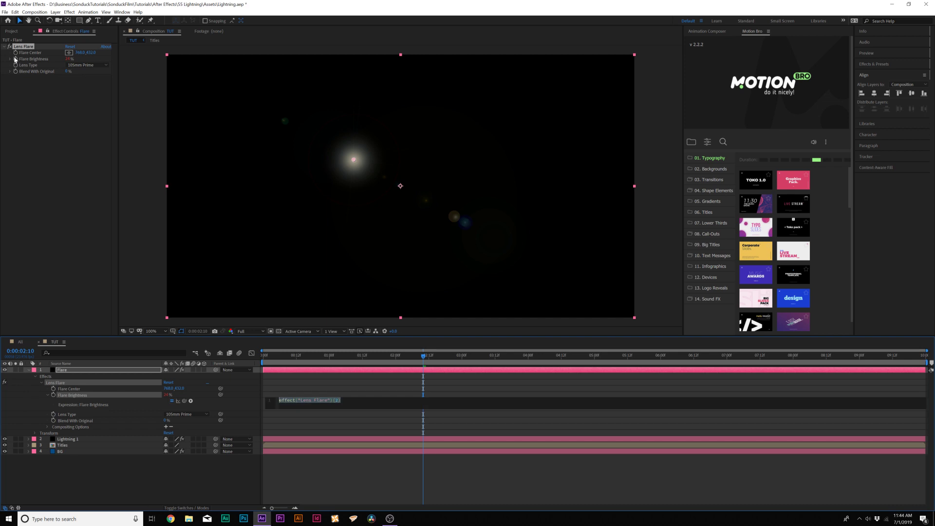
- Enter the expression wiggle(5,20) on Flare Brightness and preview from 0:00:01:10
type("wiggle")
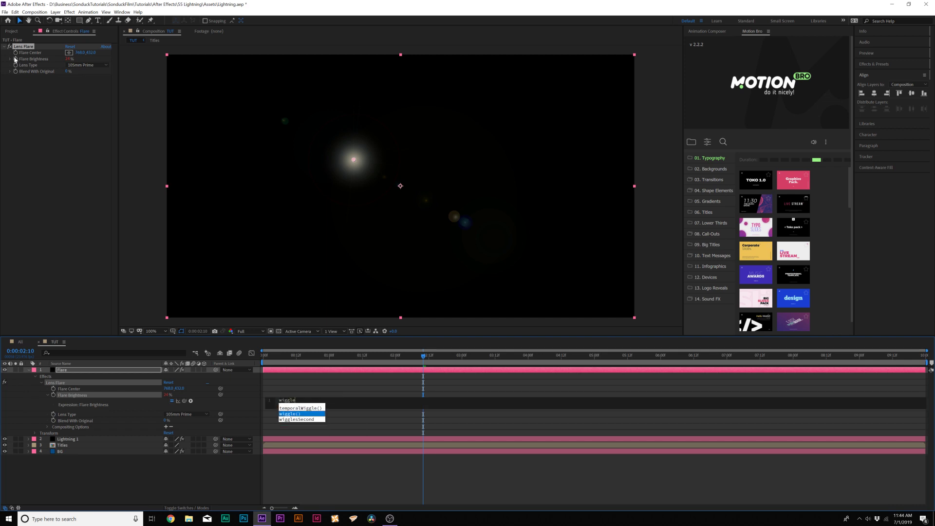
key("Return")
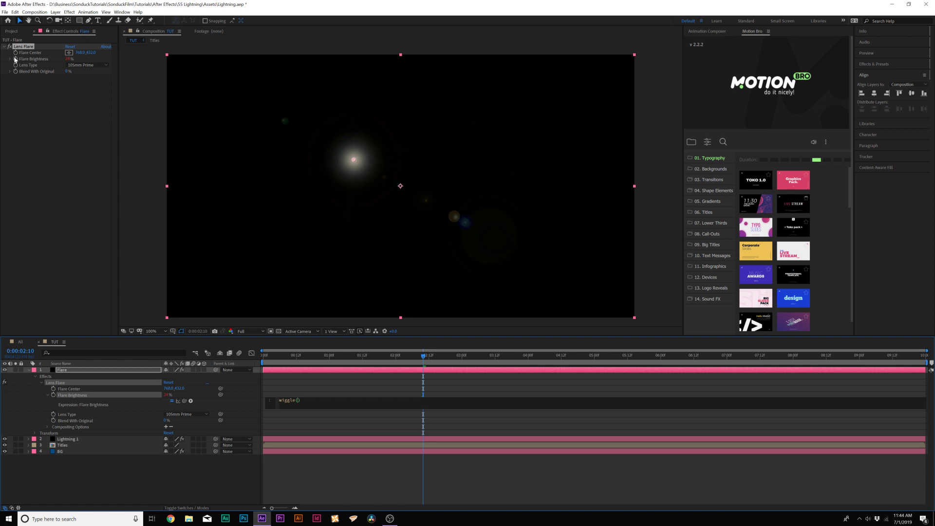
type("5,")
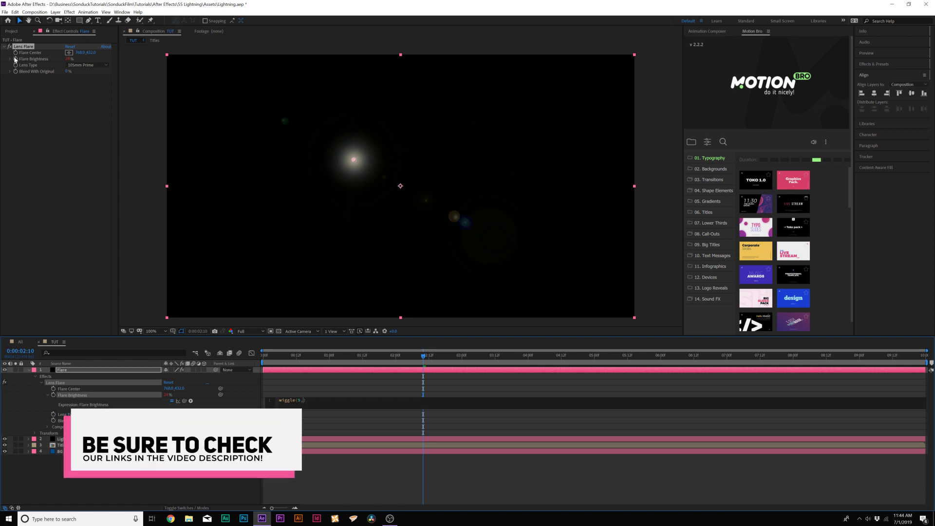
type("20")
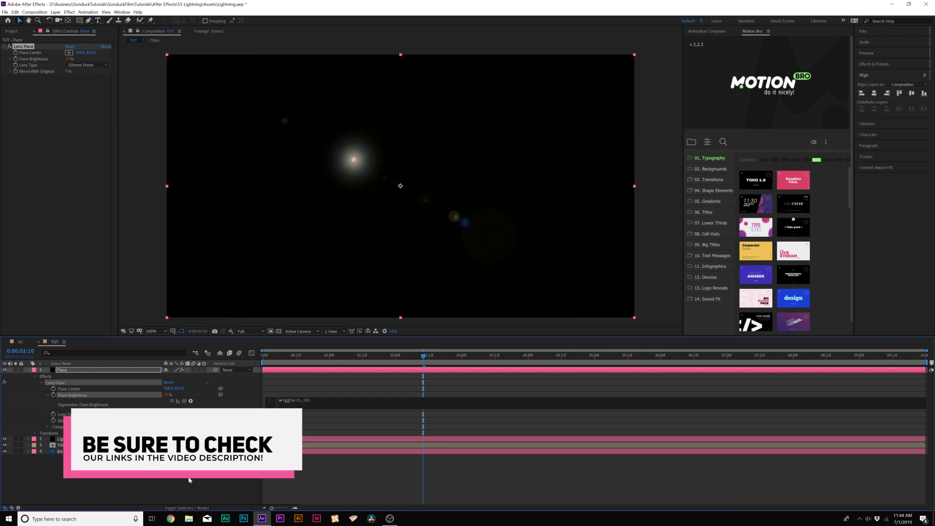
left_click(341, 482)
left_click_drag(423, 355, 358, 357)
key("space")
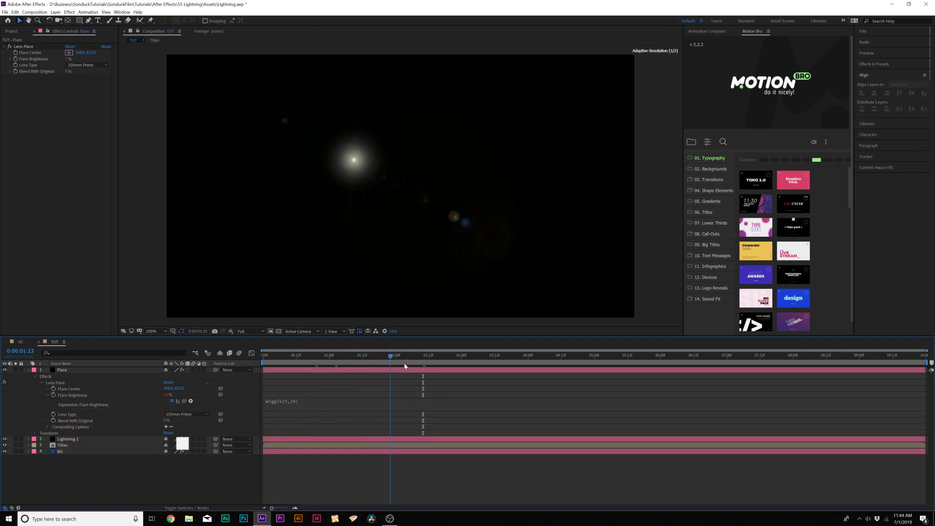
- Pre-compose the Flare layer as 'Lens Flare 1', moving all attributes into it
left_click(29, 370)
left_click(63, 372)
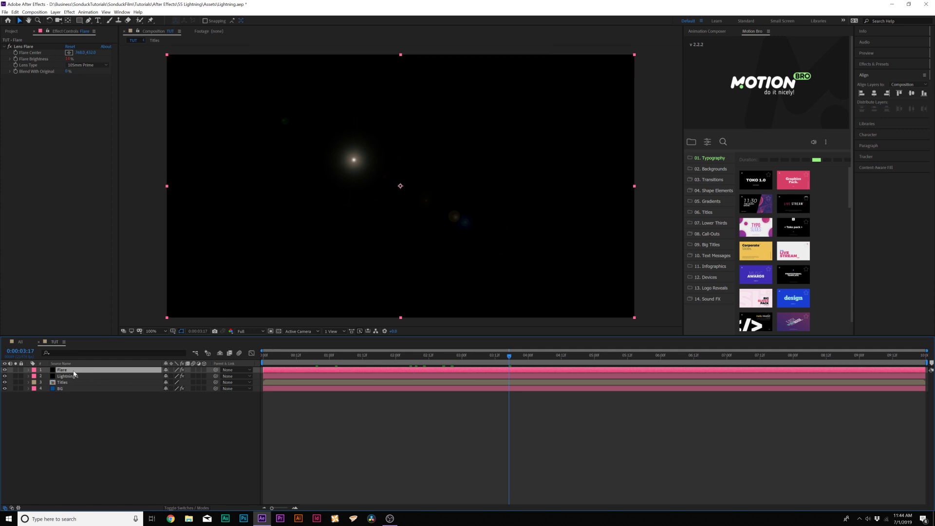
left_click(55, 11)
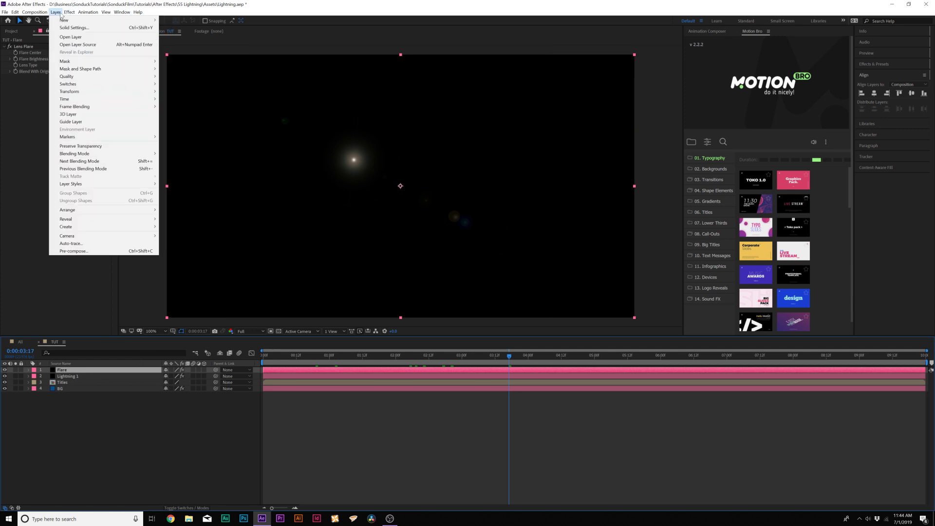
left_click(90, 251)
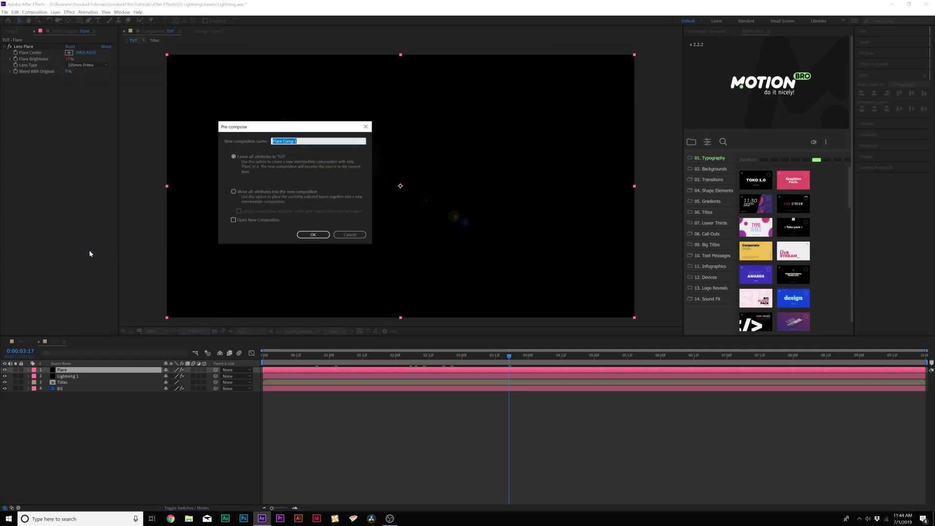
type("Lens")
left_click(250, 194)
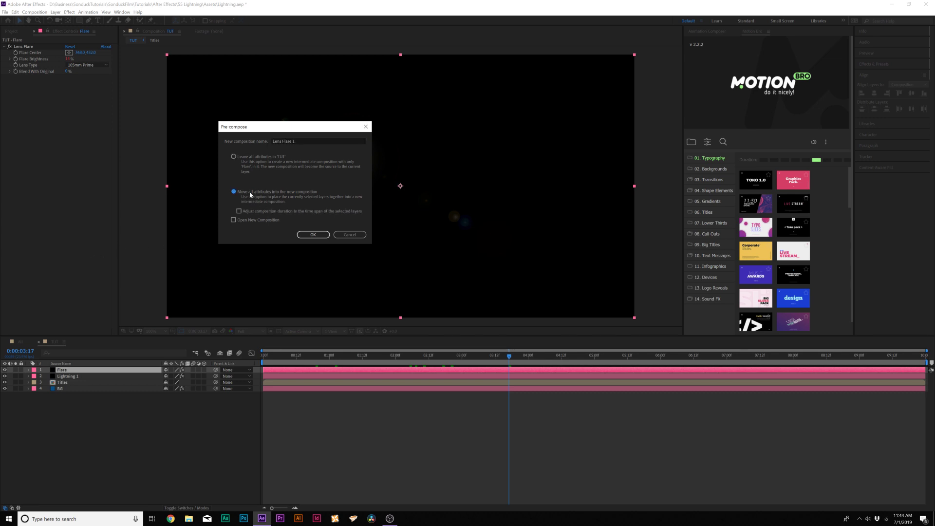
left_click(313, 235)
- At 0:00:01:12, mask the lens flare to a small ellipse above the title, feathered about 51 pixels
left_click(81, 23)
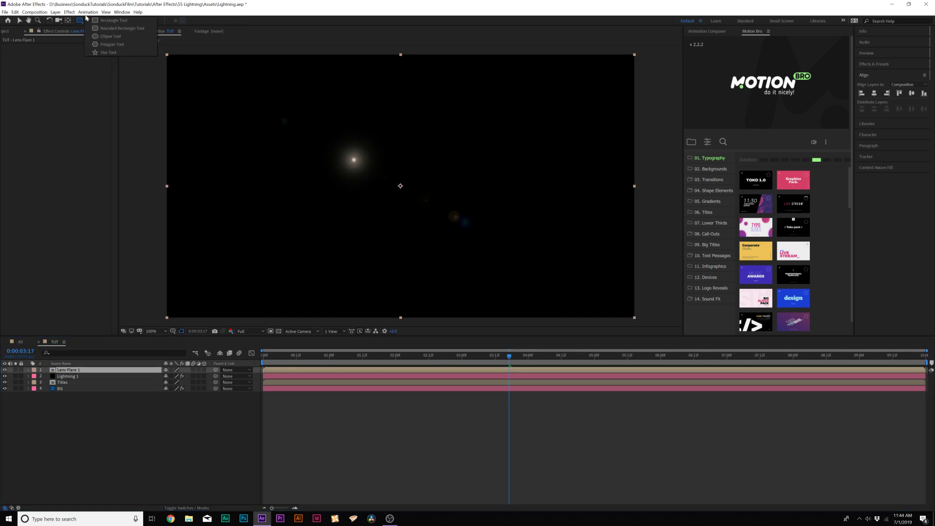
left_click(104, 37)
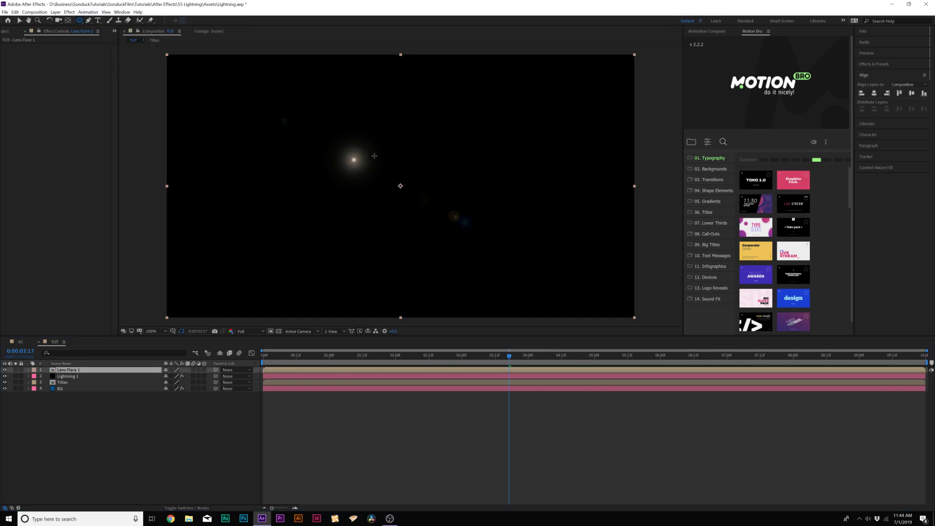
left_click(363, 355)
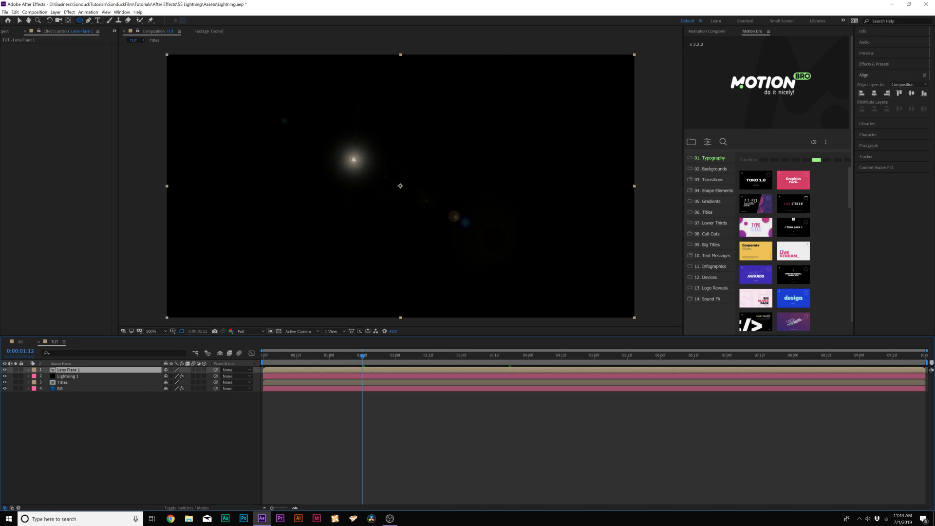
left_click_drag(354, 160, 385, 160)
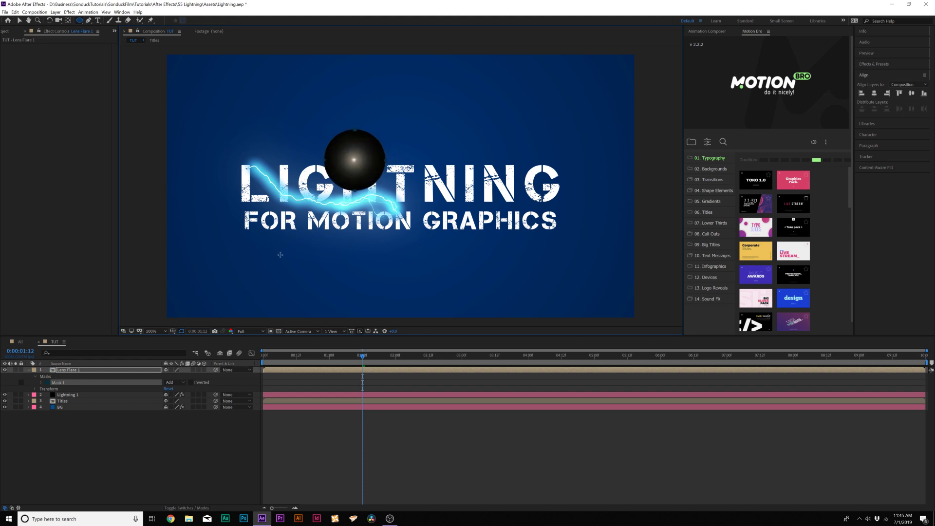
key("f")
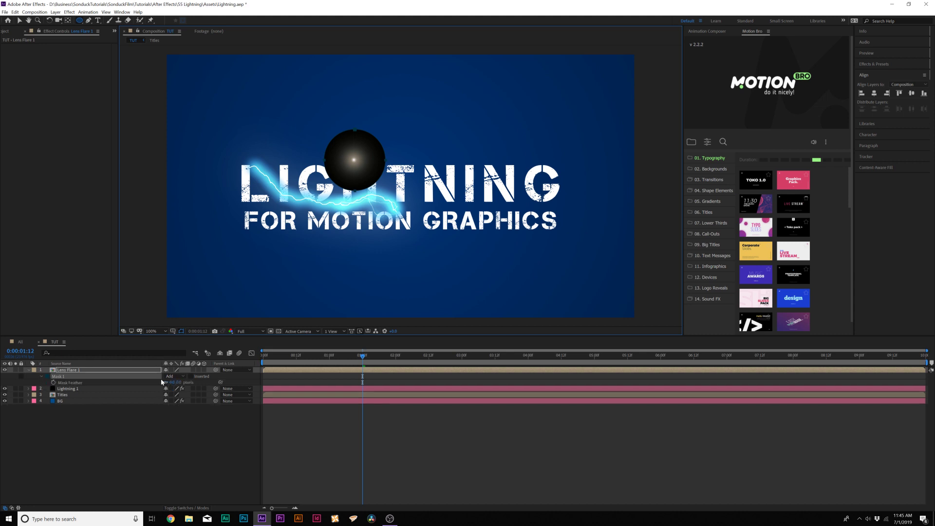
left_click_drag(171, 381, 191, 379)
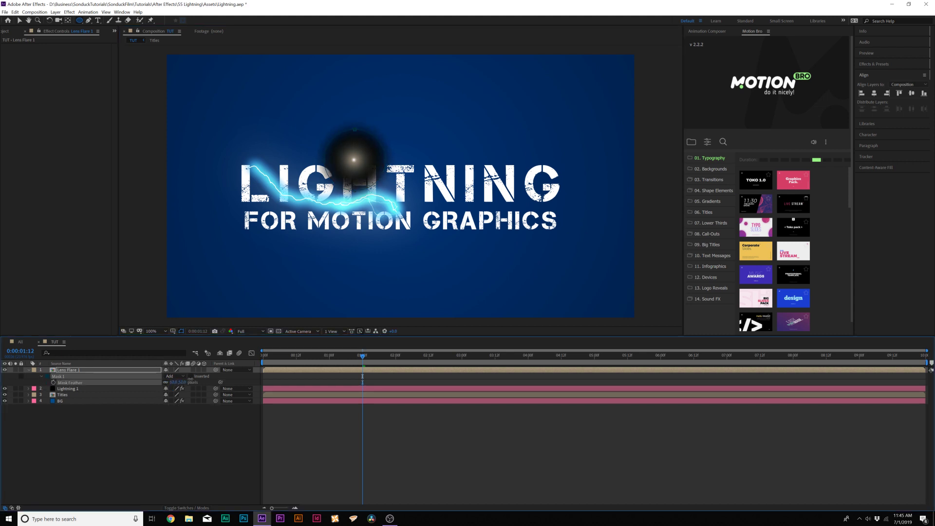
- Set Lens Flare 1 to Screen blend mode and move it onto the L of LIGHTNING
left_click(181, 505)
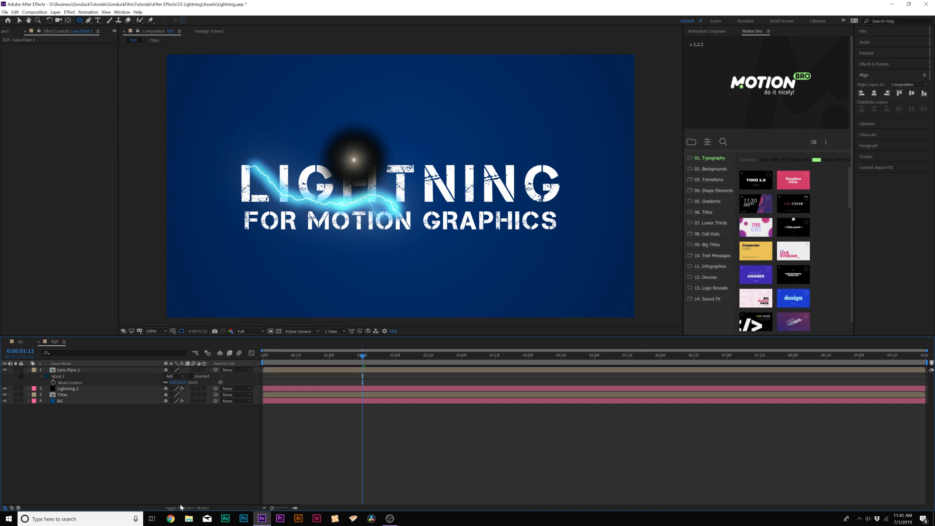
left_click(181, 508)
left_click(173, 371)
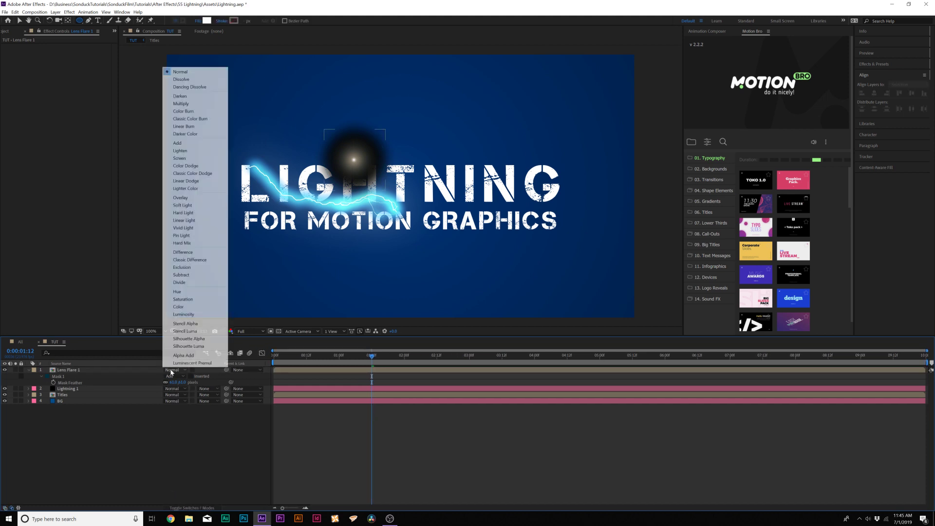
left_click(188, 158)
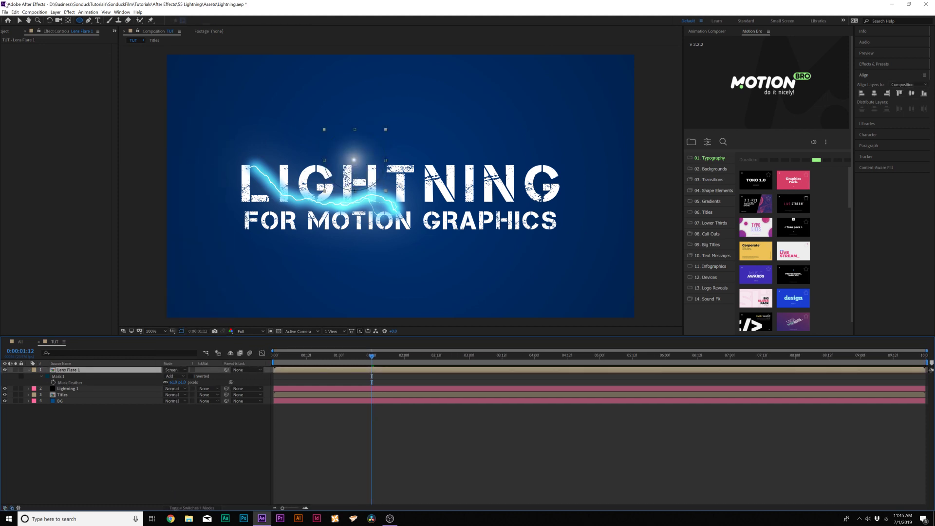
left_click(19, 22)
left_click_drag(358, 166, 252, 172)
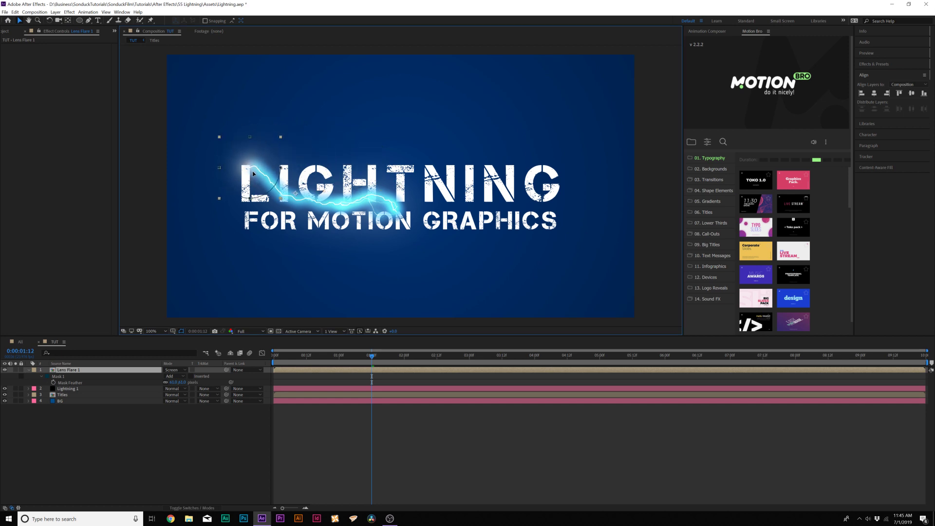
key("Return")
key("Return")
- Add a Tint effect to Lens Flare 1 mapping white to cyan
key("space")
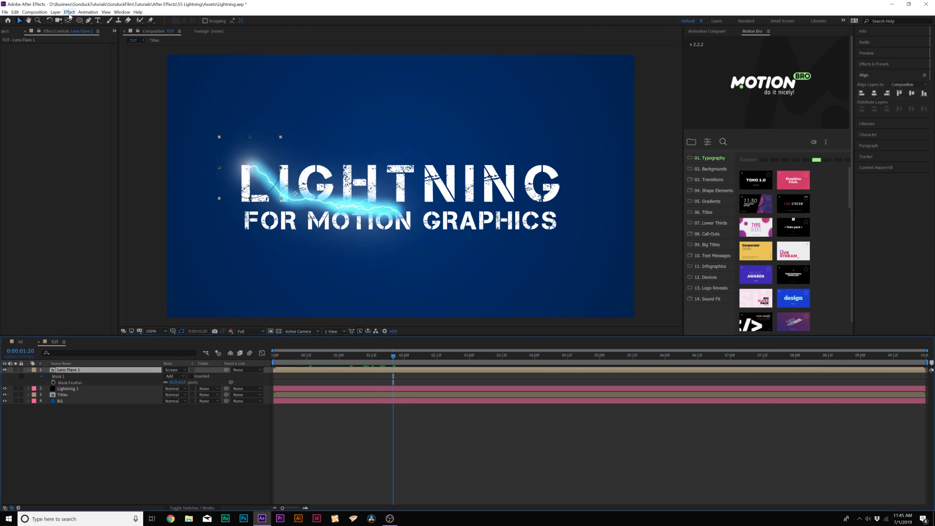
left_click(70, 12)
mouse_move(102, 90)
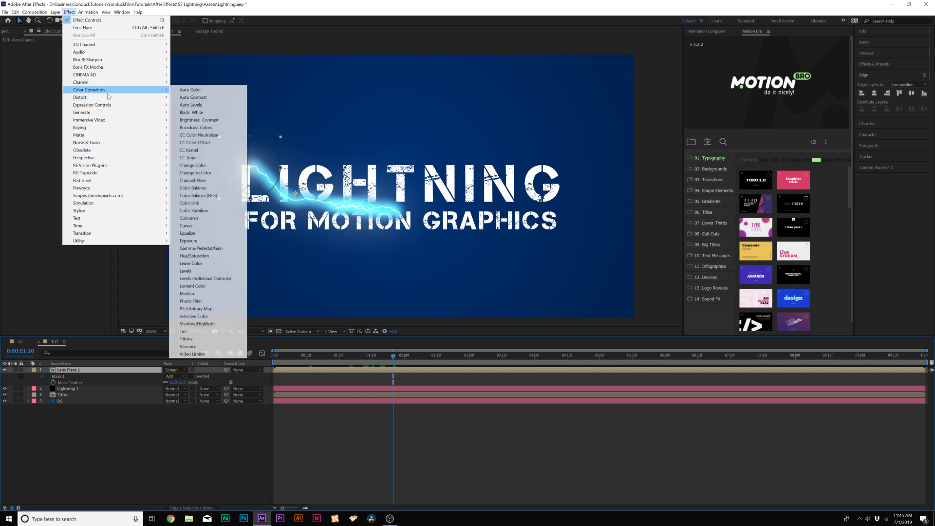
left_click(183, 332)
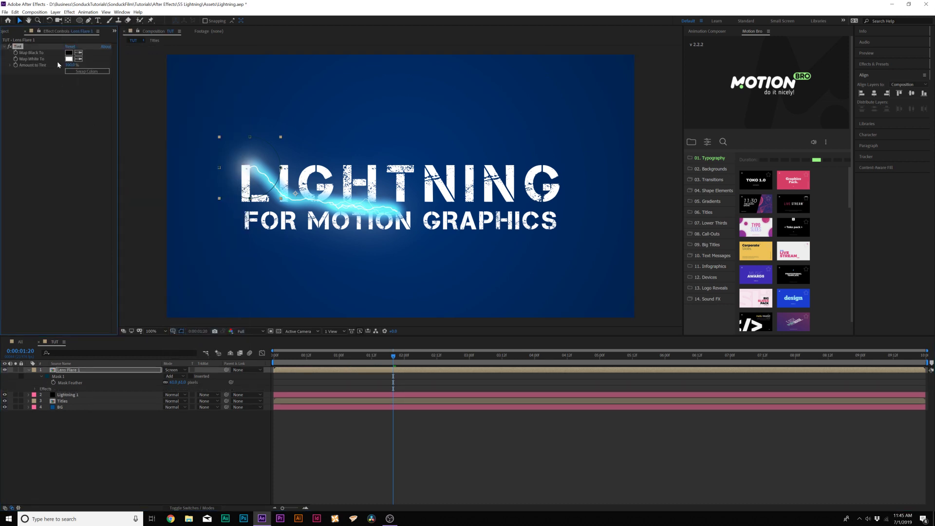
left_click(68, 59)
left_click_drag(570, 235, 572, 252)
left_click_drag(551, 210, 548, 204)
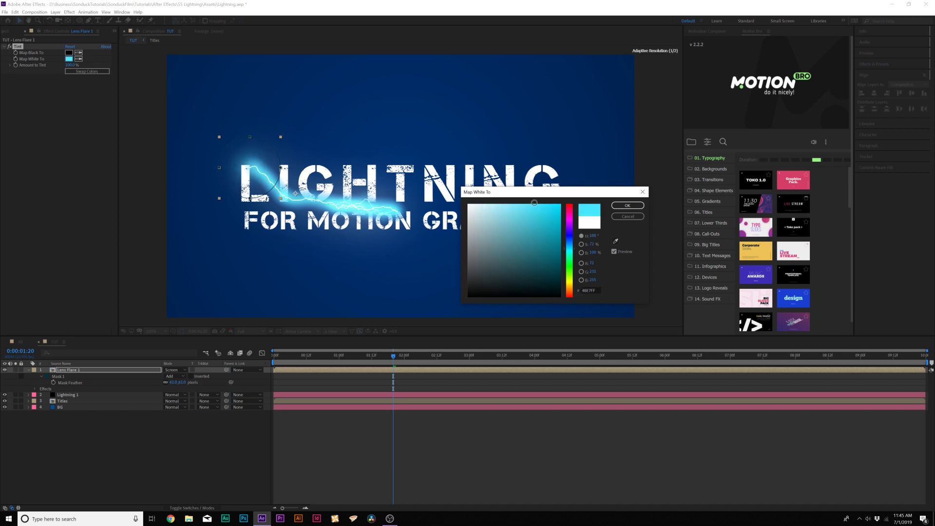
left_click(628, 205)
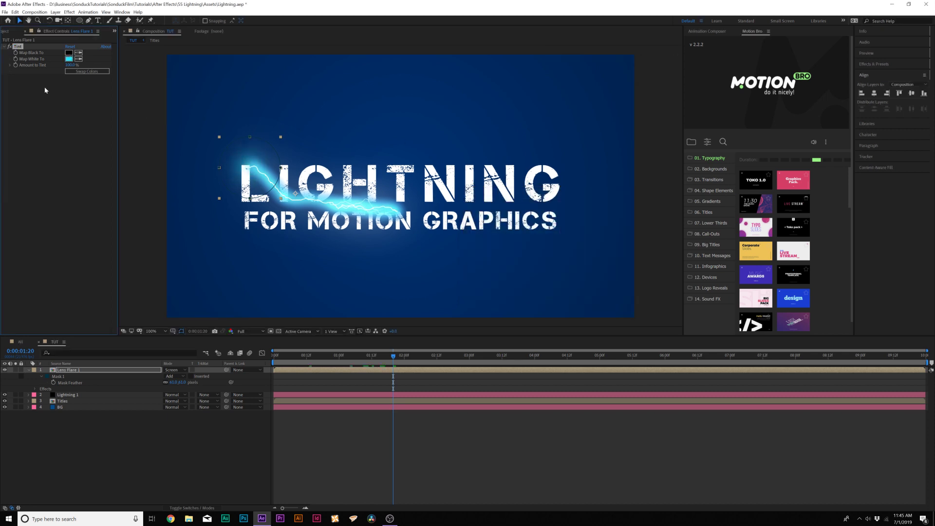
- Paste the lightning layer's Glow onto Lens Flare 1 and preview the tinted flare
left_click(206, 455)
key("Page_Up")
key("Page_Up")
key("Page_Up")
key("Page_Up")
key("Page_Up")
key("Page_Up")
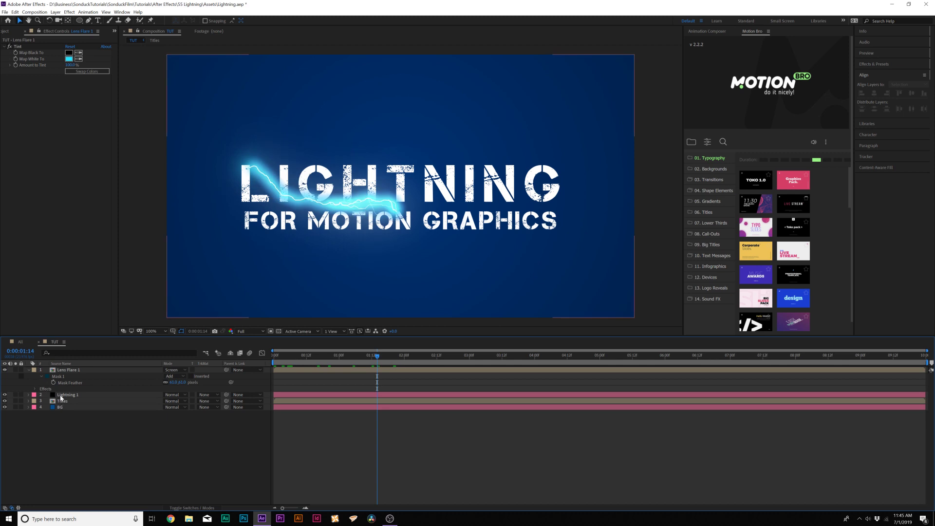
left_click(61, 396)
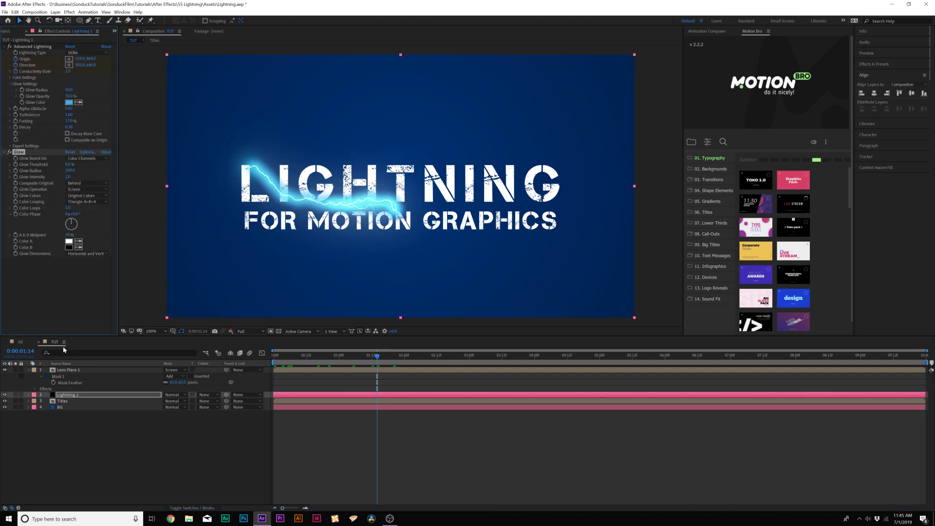
left_click(68, 370)
key("ctrl+v")
key("Page_Up")
key("Page_Up")
key("Page_Up")
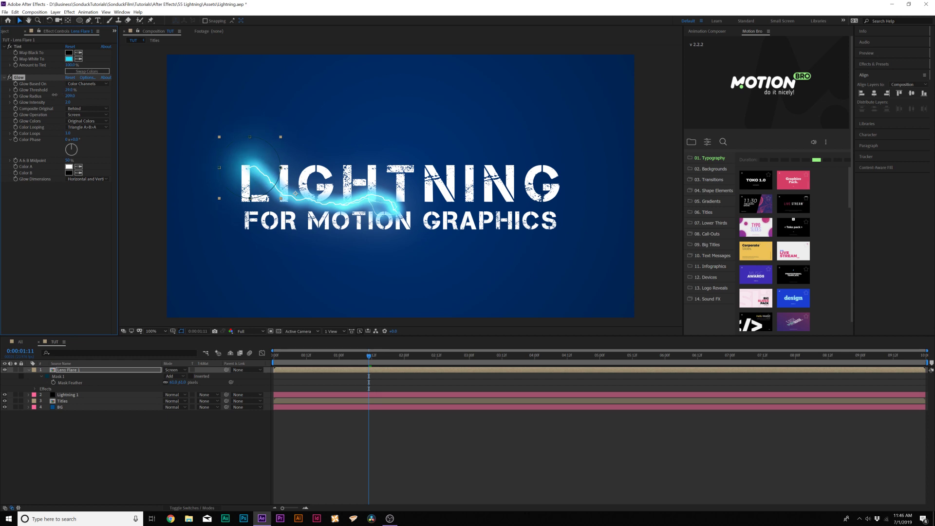
key("ctrl+shift+a")
key("space")
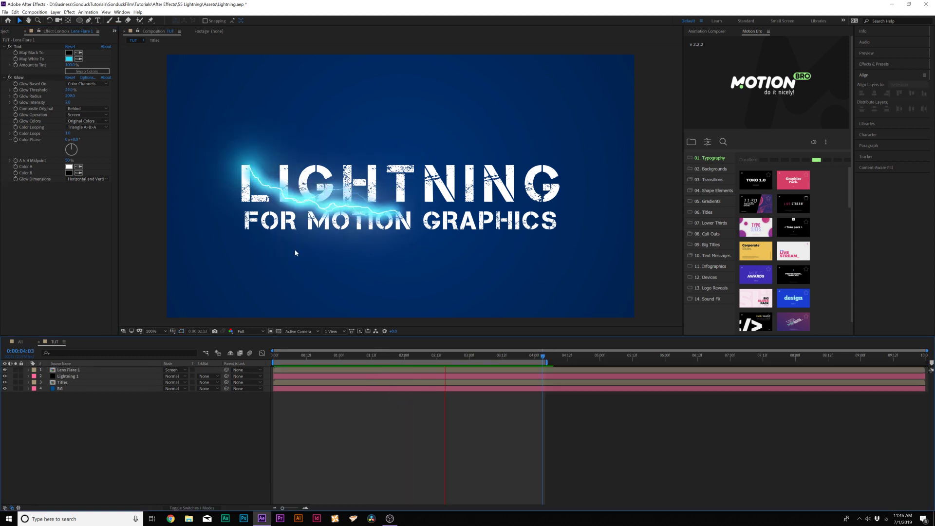
- Keyframe Lens Flare 1 Opacity from 0% at the first frame to 100% two frames later
left_click(69, 371)
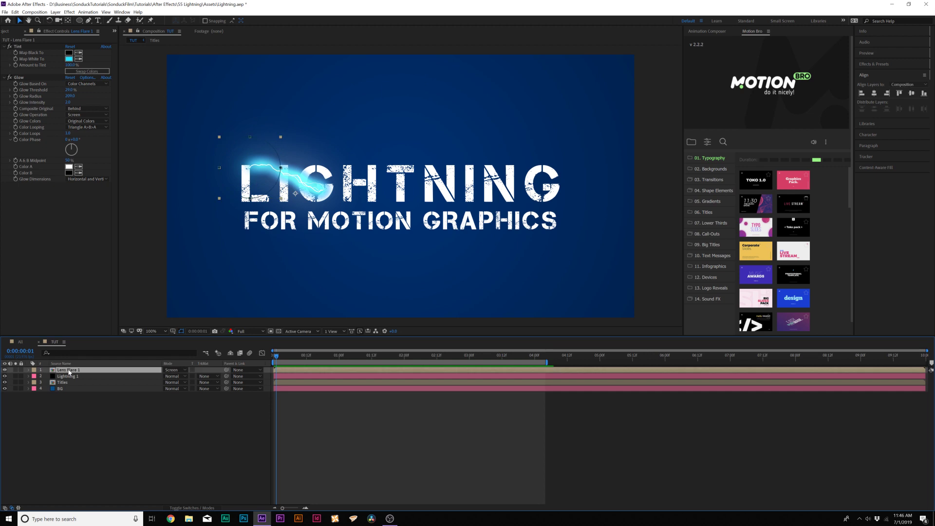
key("t")
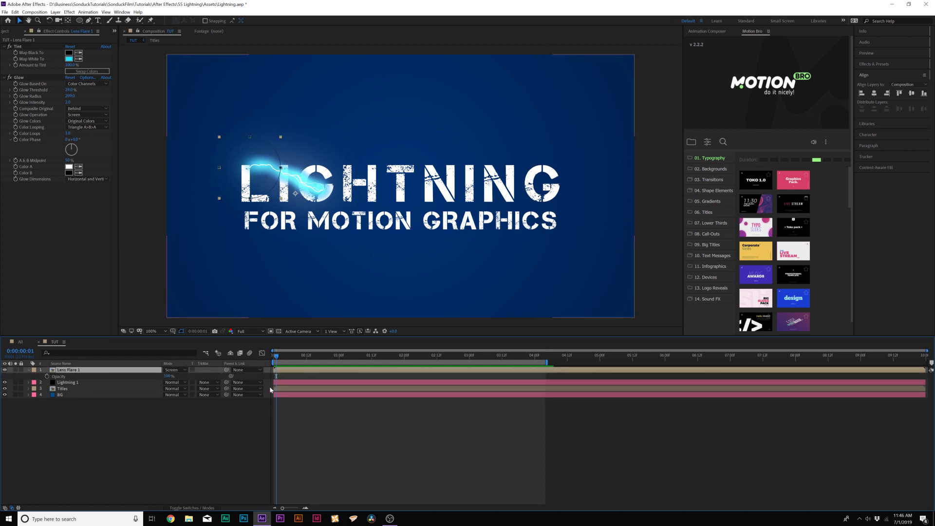
left_click_drag(277, 358, 274, 357)
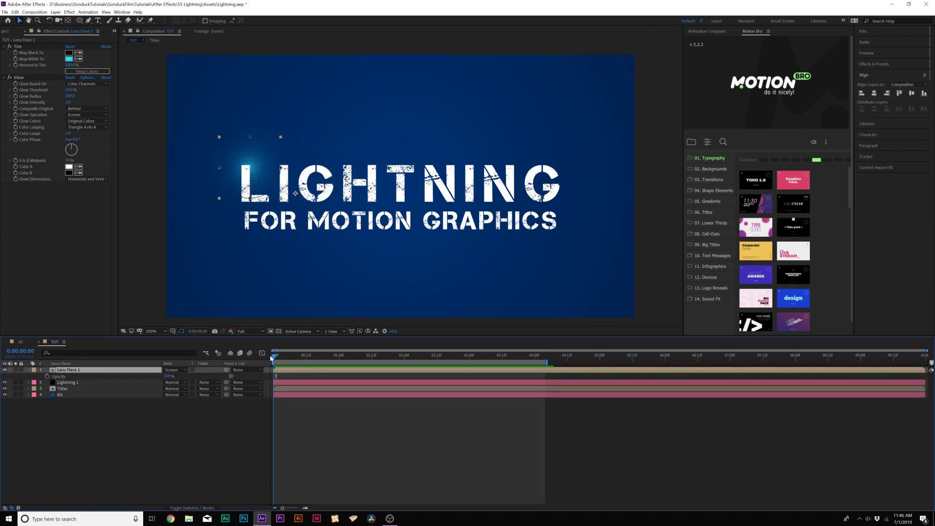
left_click_drag(166, 376, 47, 382)
left_click(46, 376)
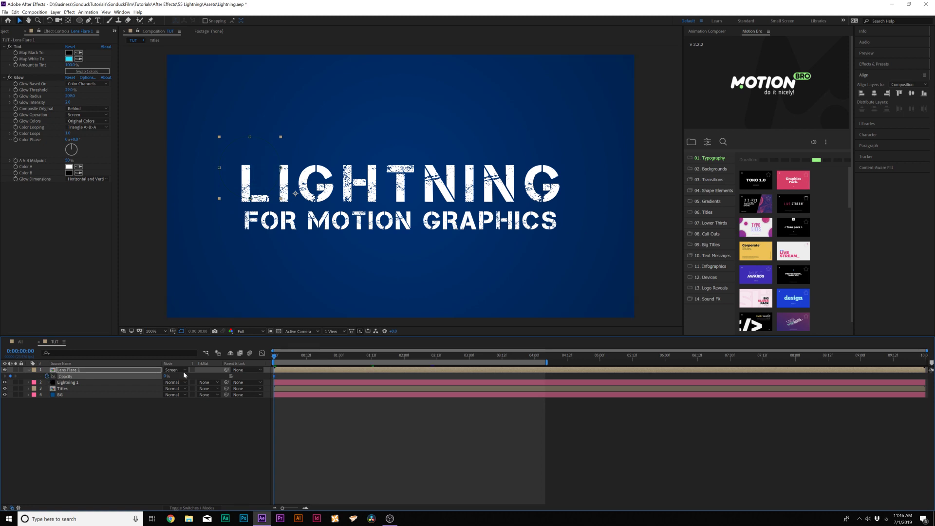
left_click_drag(276, 360, 279, 360)
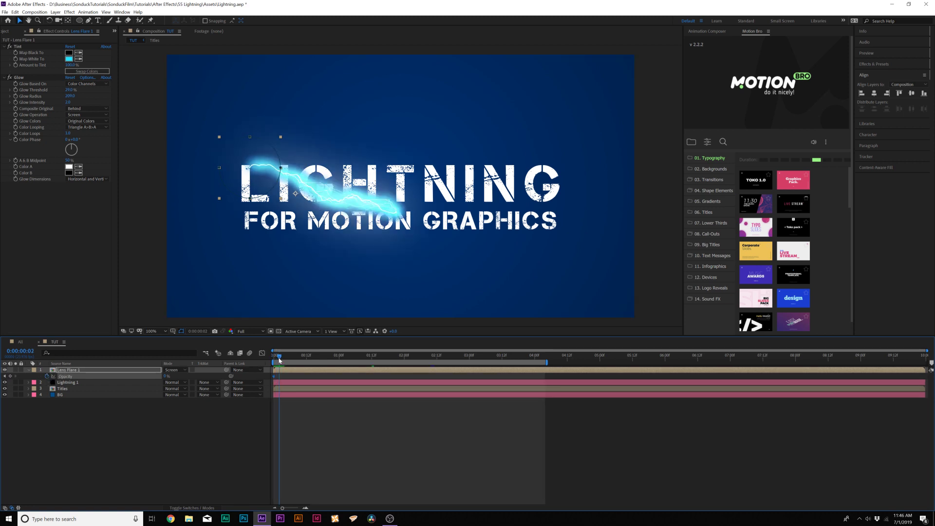
left_click_drag(168, 378, 315, 379)
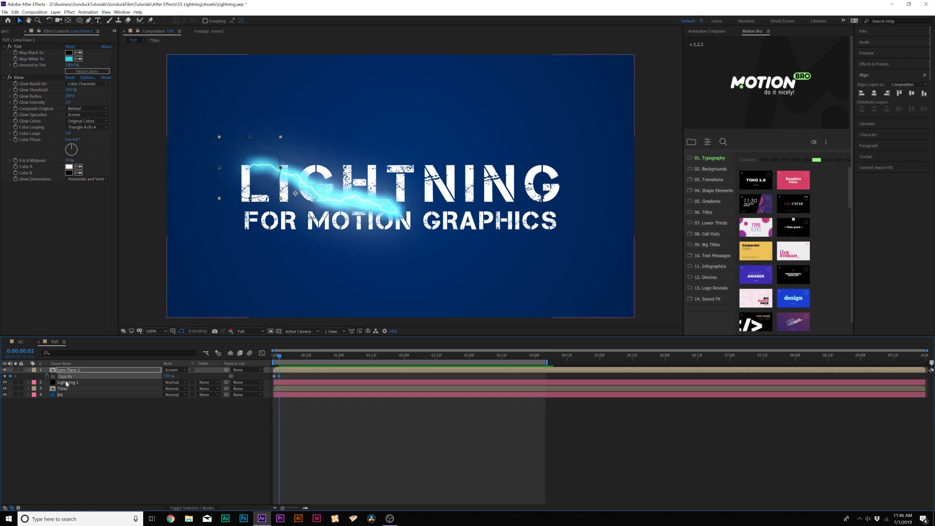
- Use the lightning's keyframes to find the frame where the bolt disappears, around 0:00:03:21
left_click(67, 384)
key("u")
left_click(520, 356)
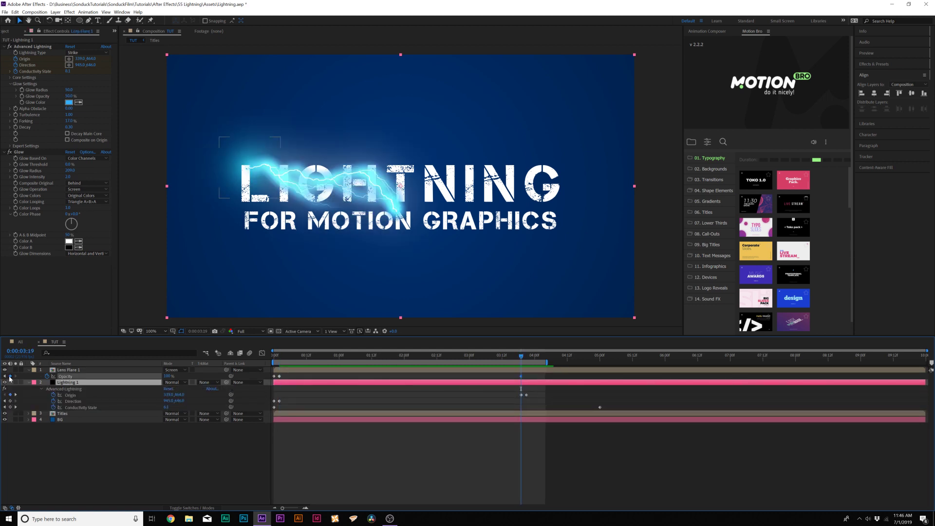
left_click(558, 367)
left_click_drag(524, 360, 526, 362)
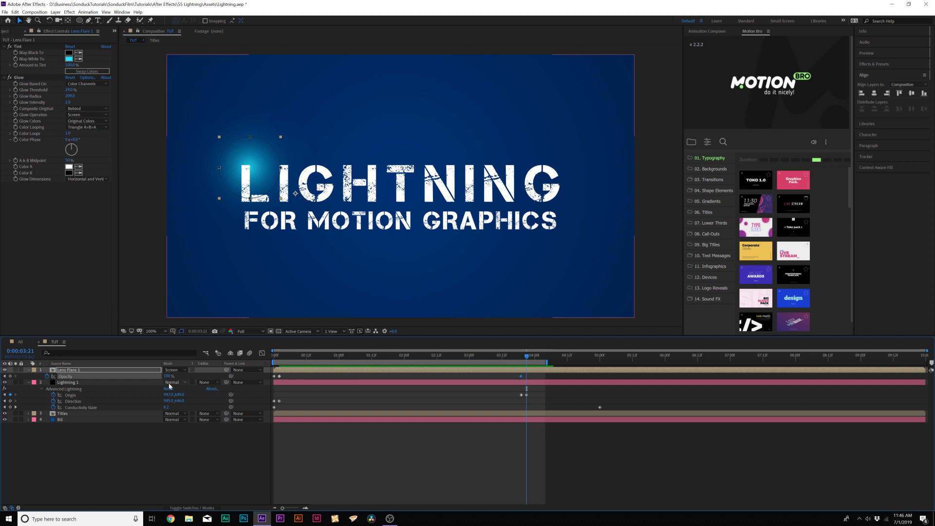
left_click(80, 452)
- Collapse the layer properties, clear the selection, and scrub back to a frame showing the bolt
key("u")
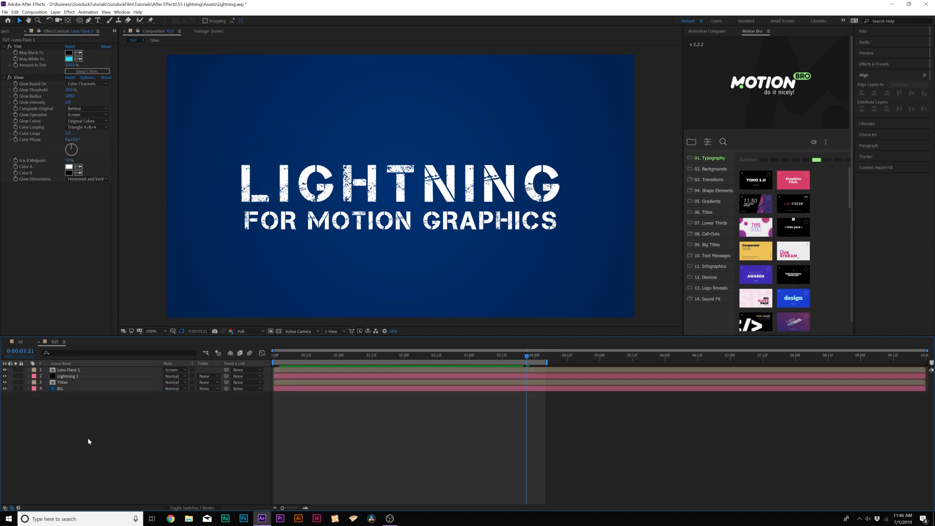
left_click(75, 371)
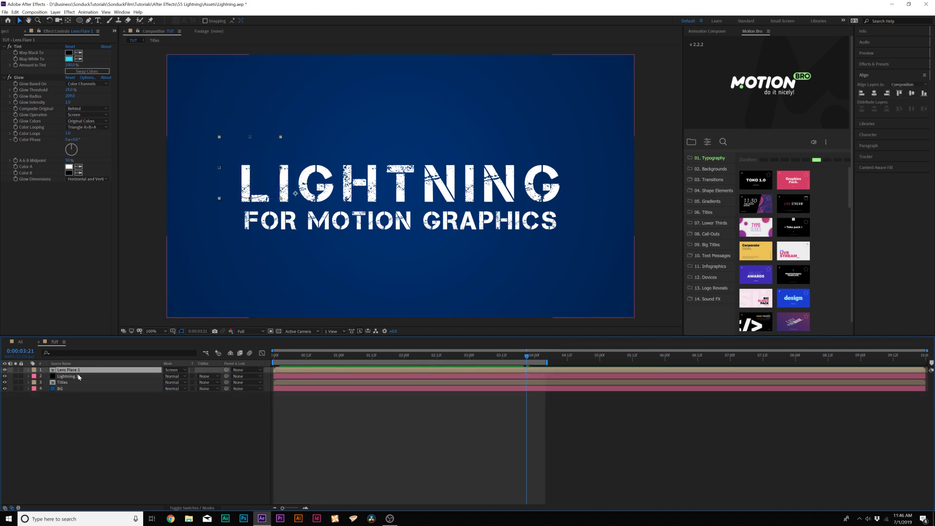
left_click(79, 377)
left_click(156, 480)
left_click_drag(456, 362, 432, 358)
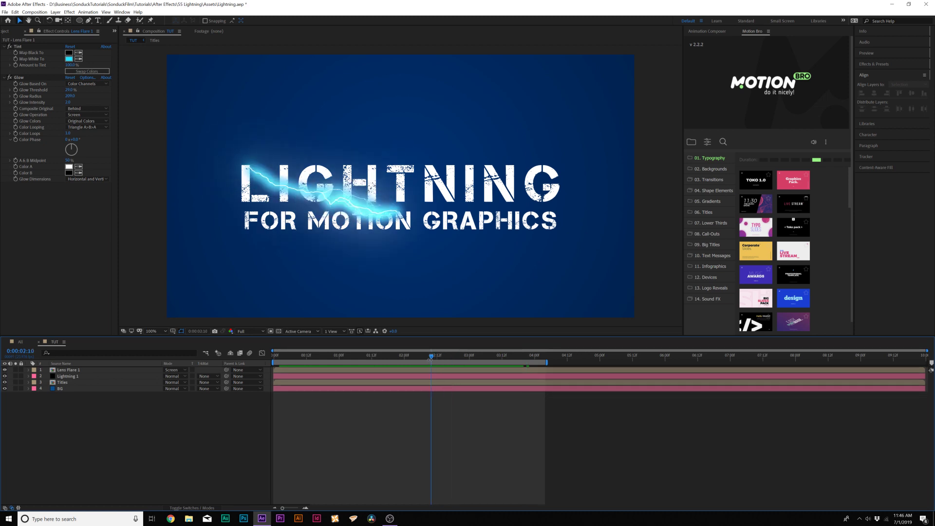